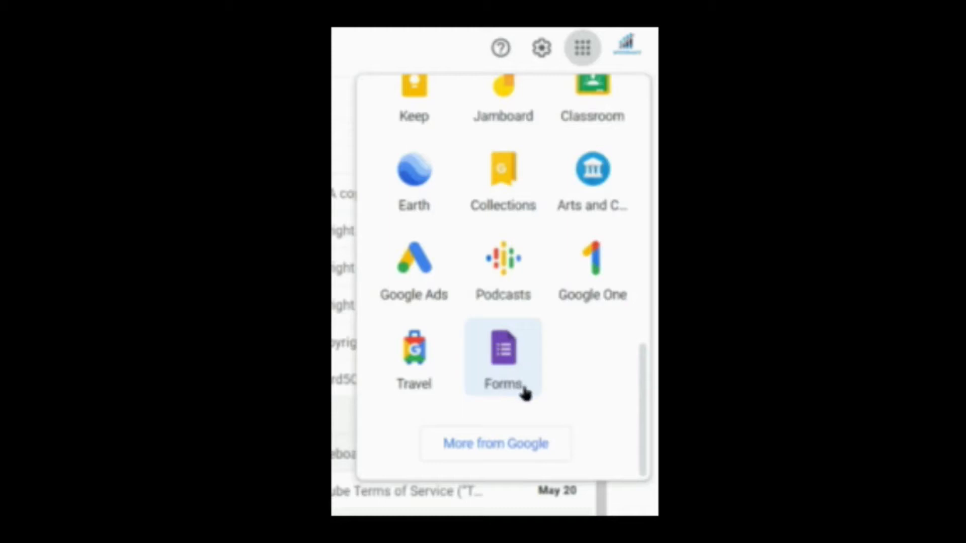
Open Google Forms, create a blank form and title it "Covid Vaccination - Survey"
click(498, 362)
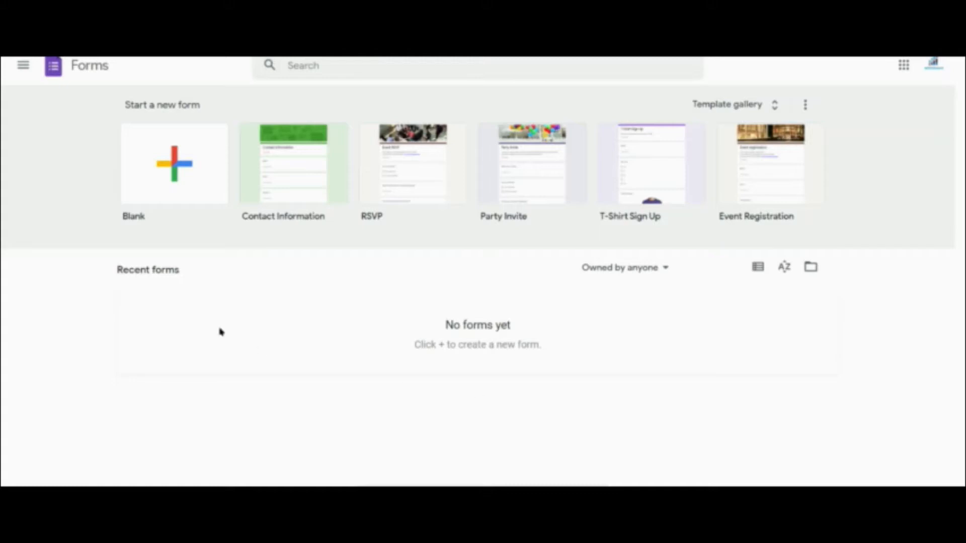
click(182, 173)
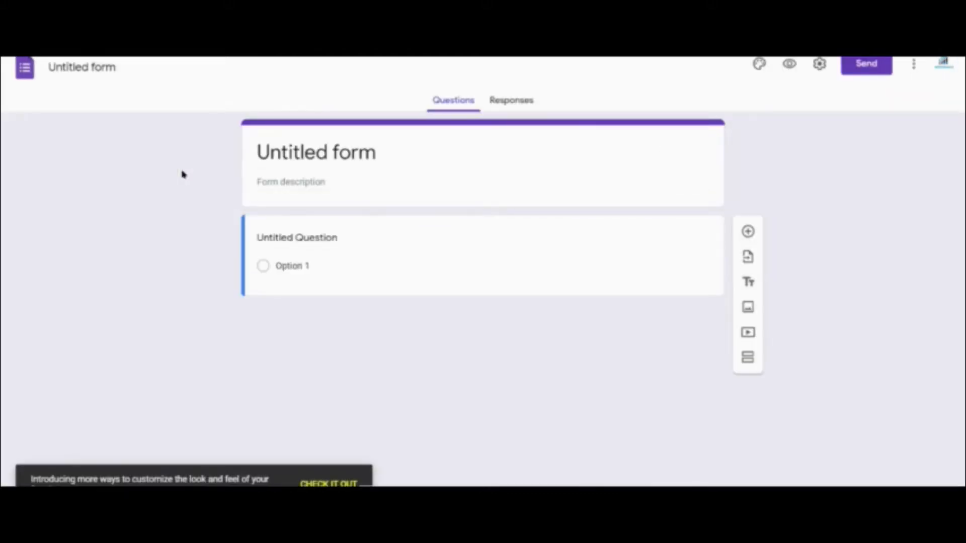
click(342, 149)
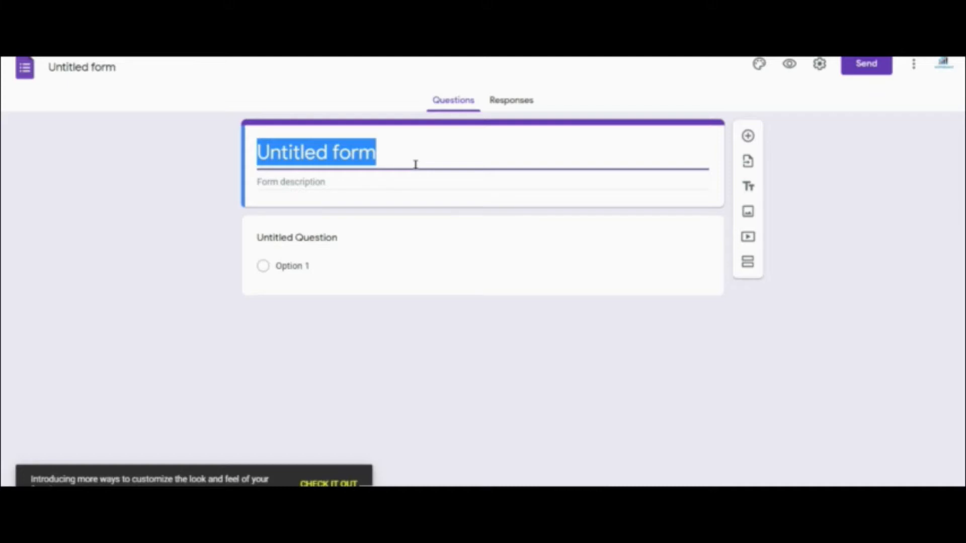
text(Covid)
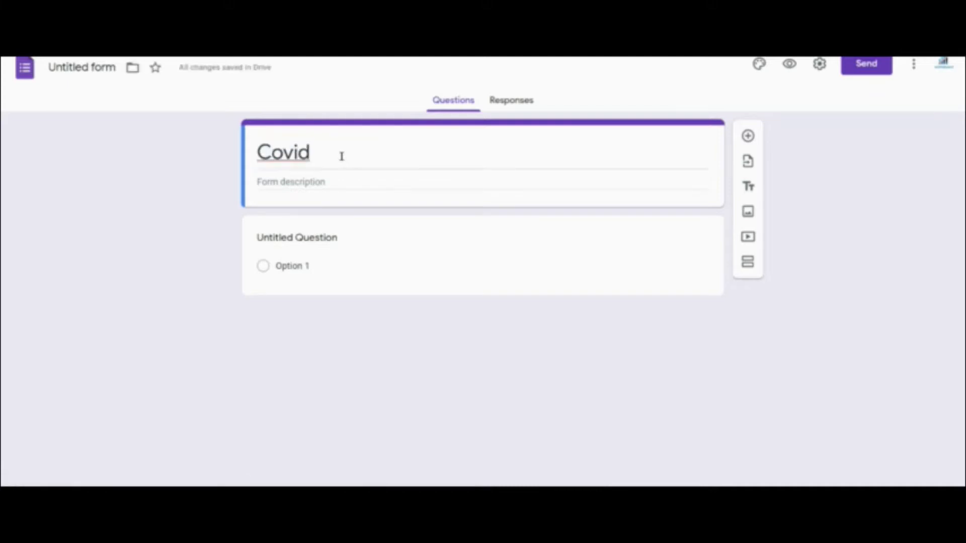
click(341, 157)
click(375, 156)
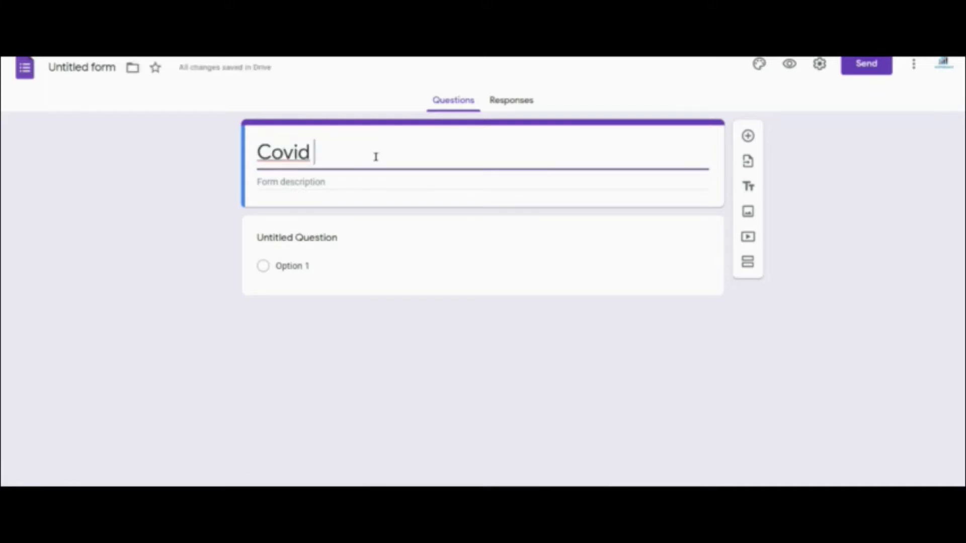
text(Vaccinat)
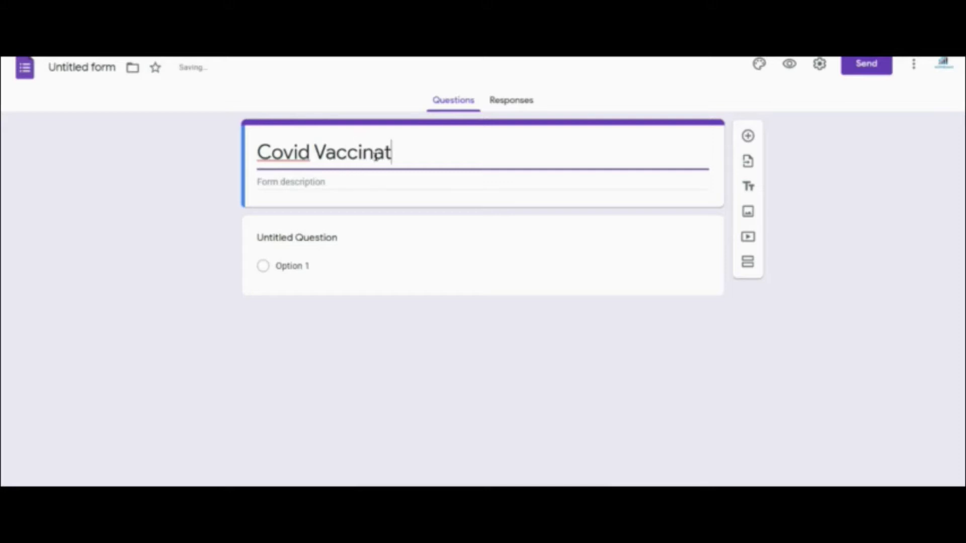
text(ion - )
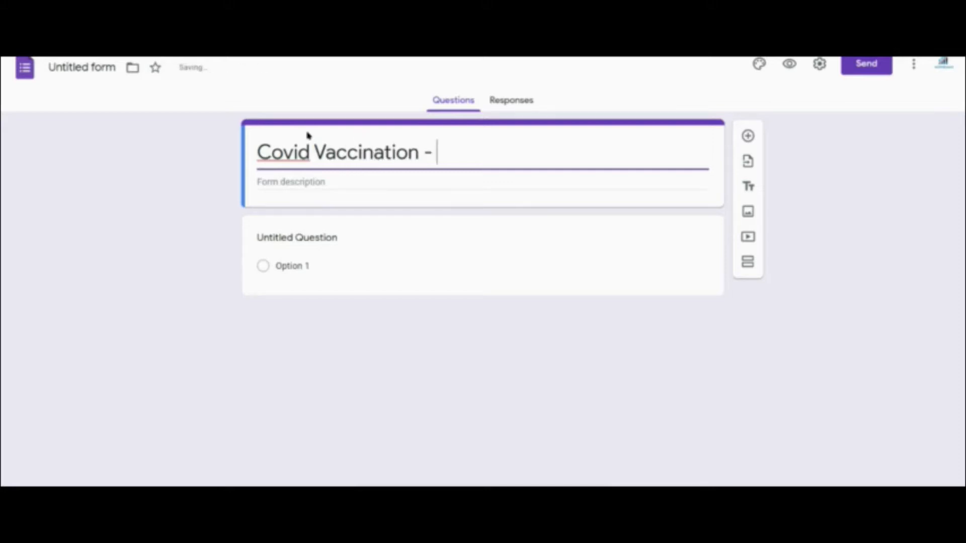
text(Survey)
click(196, 229)
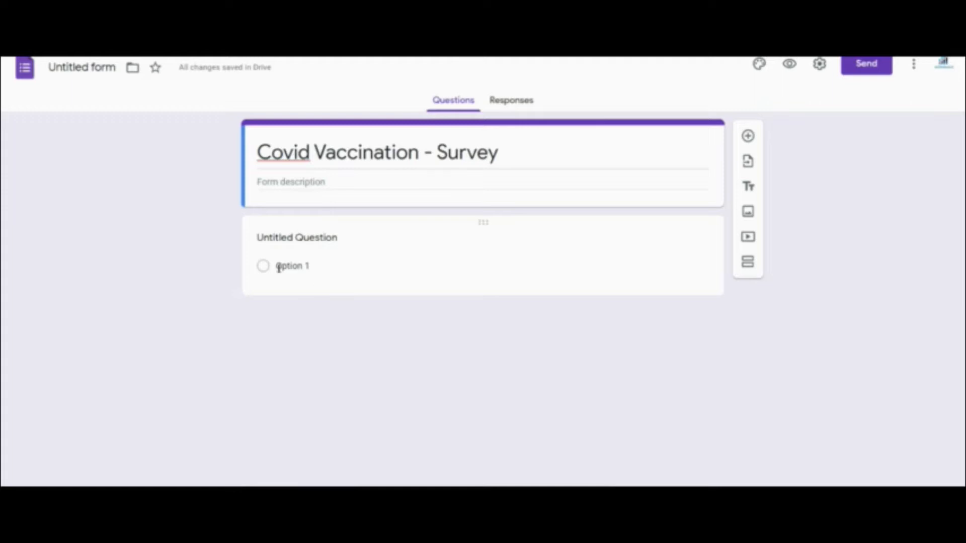
Set the text of the form's first question to "Which vaccine have you taken?"
click(281, 237)
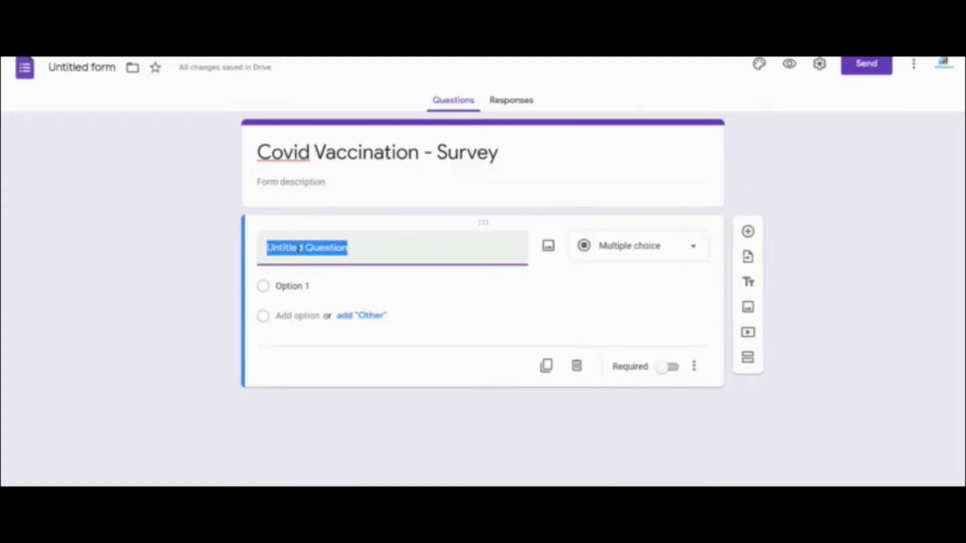
text(W)
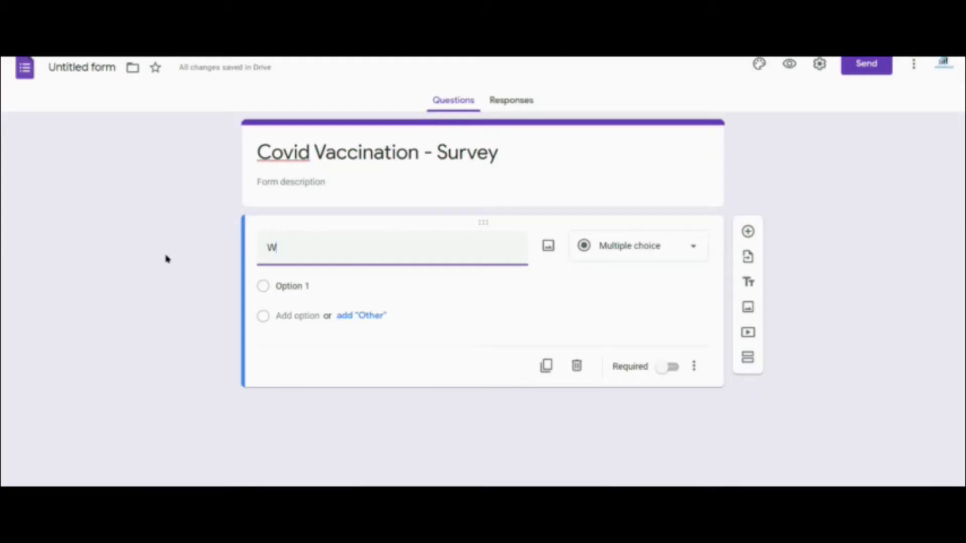
text(hich vaccin)
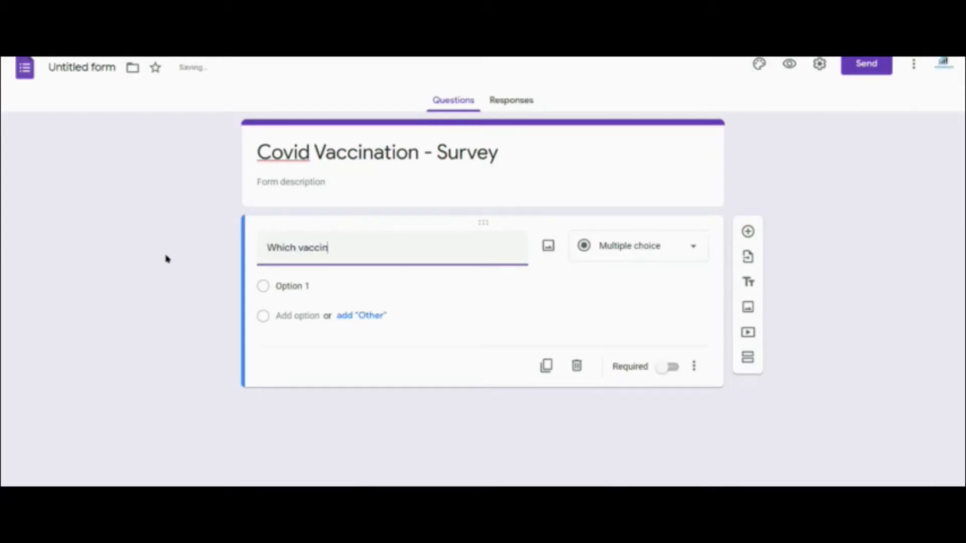
text(e have you taken?)
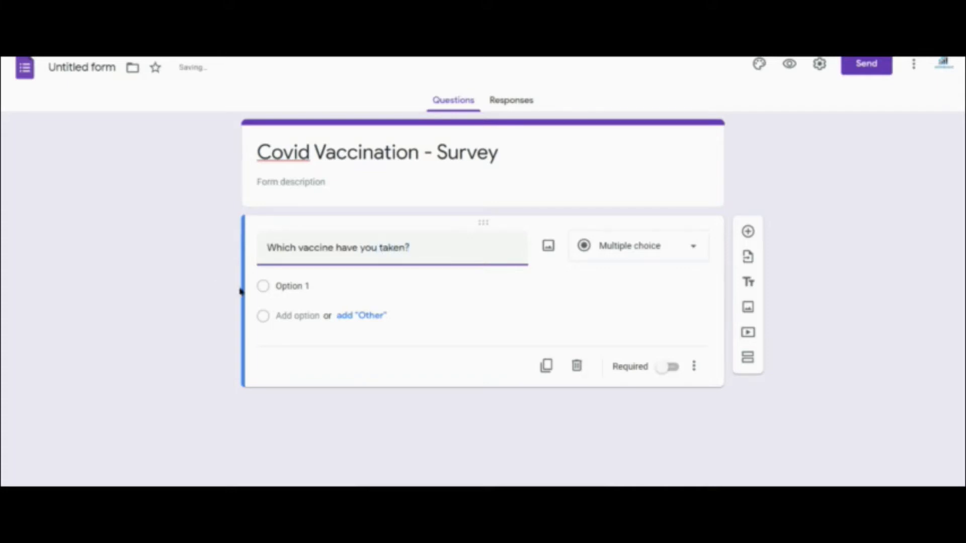
Give the vaccine question the options Pfizer, Moderna, Covishield, Covaxin and Other, and make it required
click(282, 285)
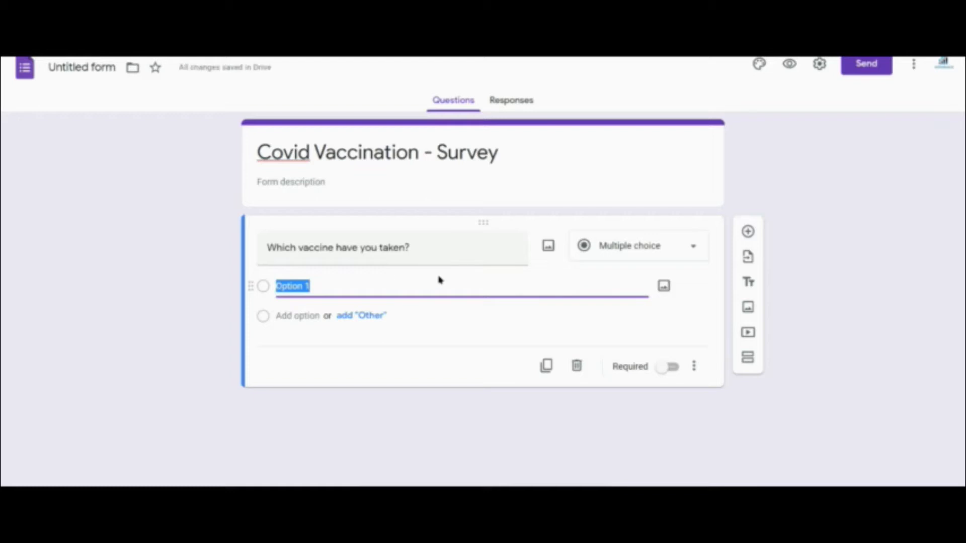
text(Pfizer)
click(301, 314)
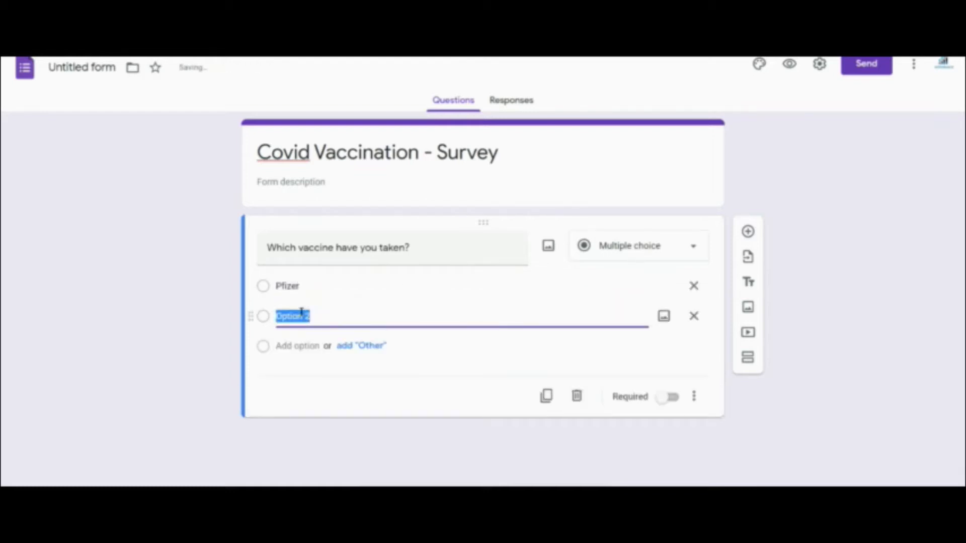
text(Moderna)
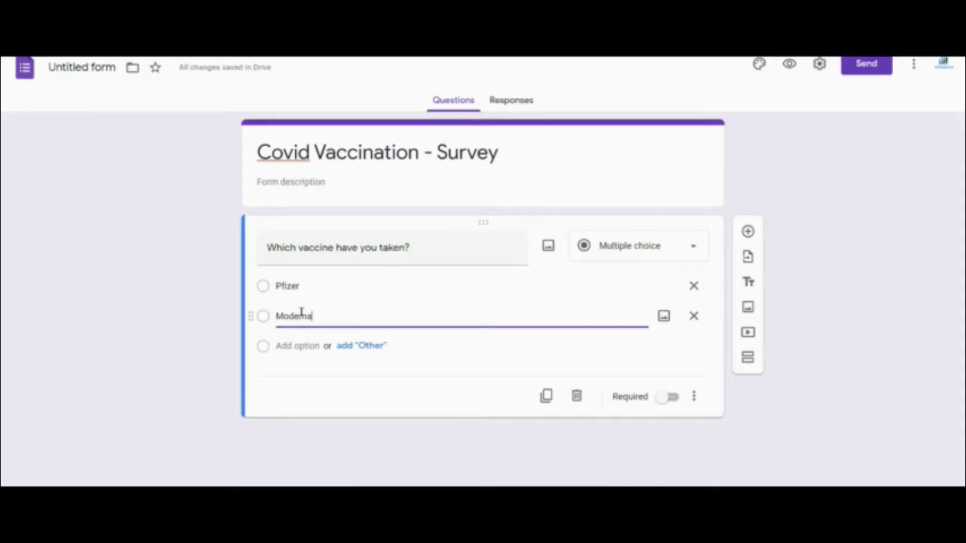
click(296, 346)
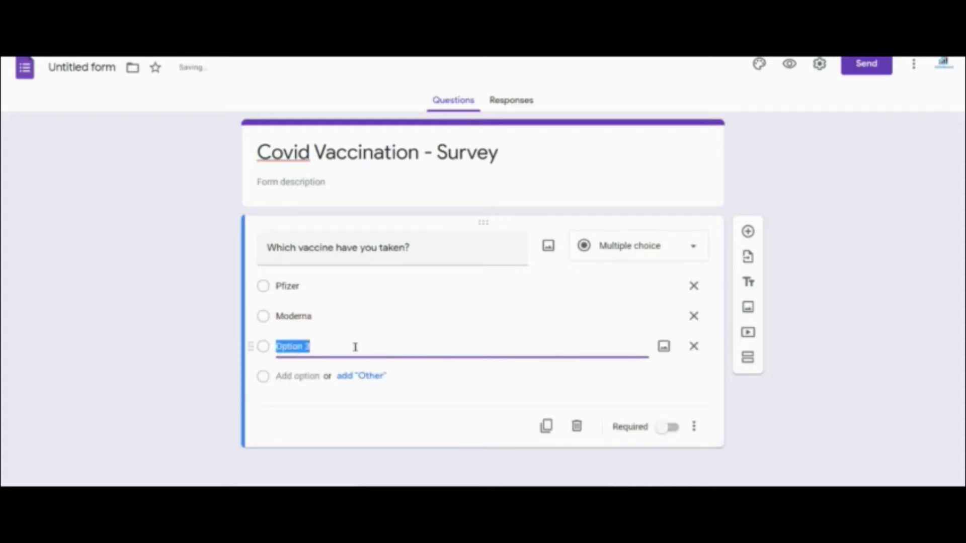
text(Covishield)
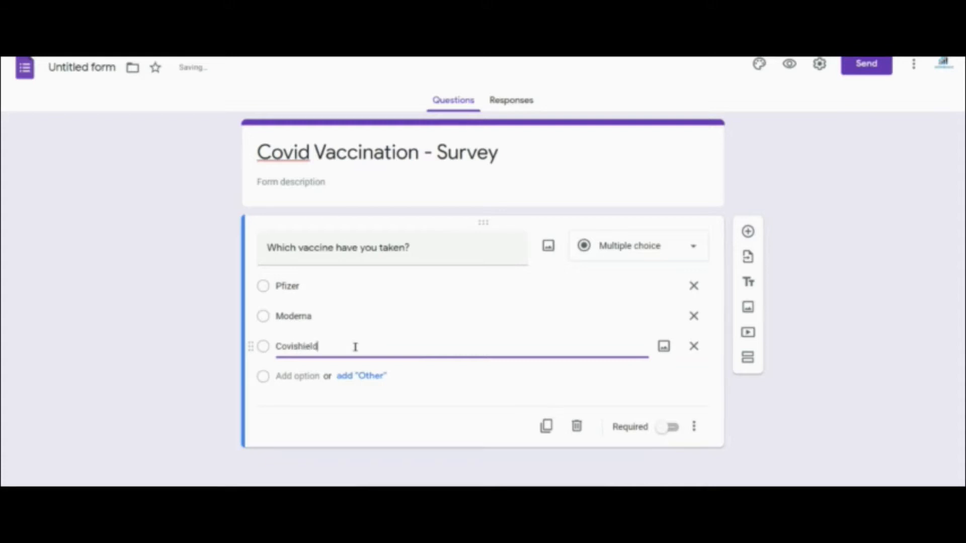
click(282, 376)
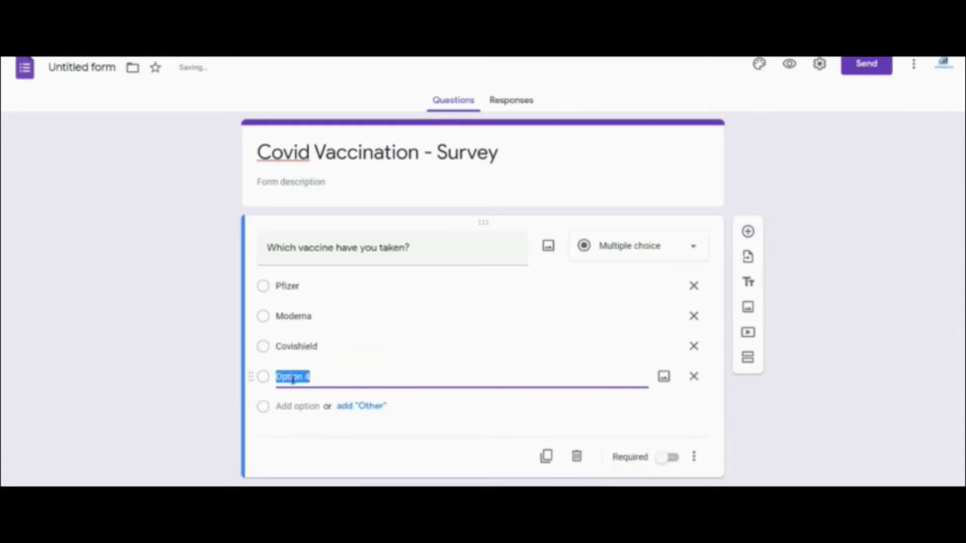
text(o)
text(Cov)
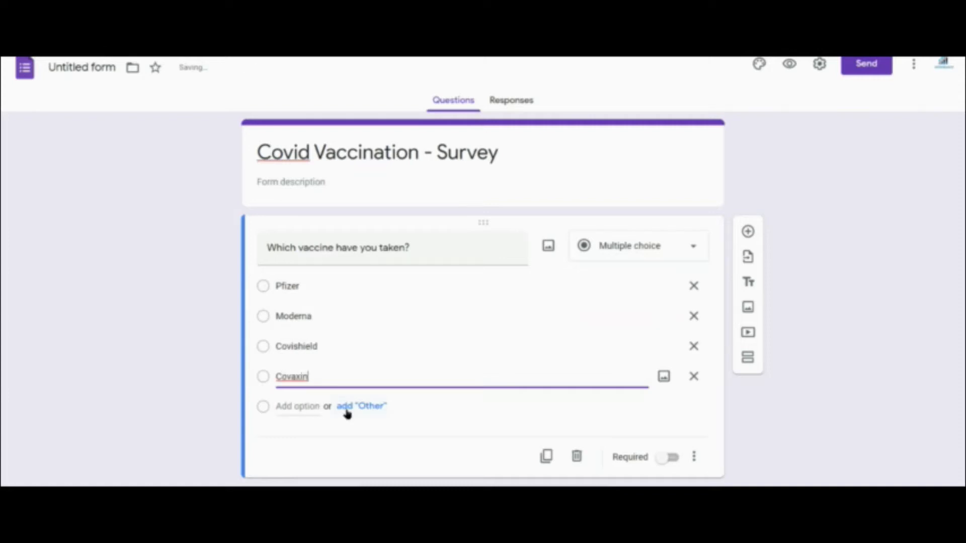
click(362, 406)
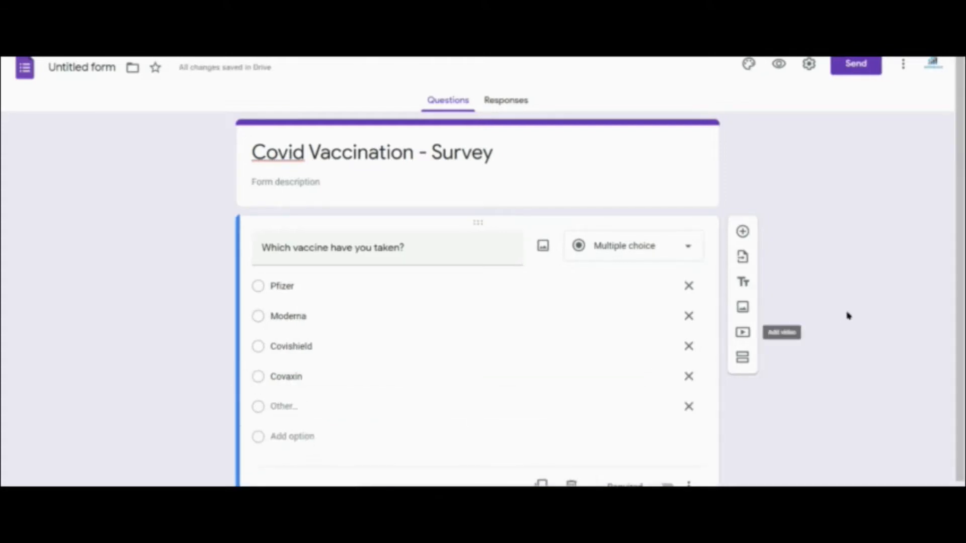
scroll(961, 235, down, 1)
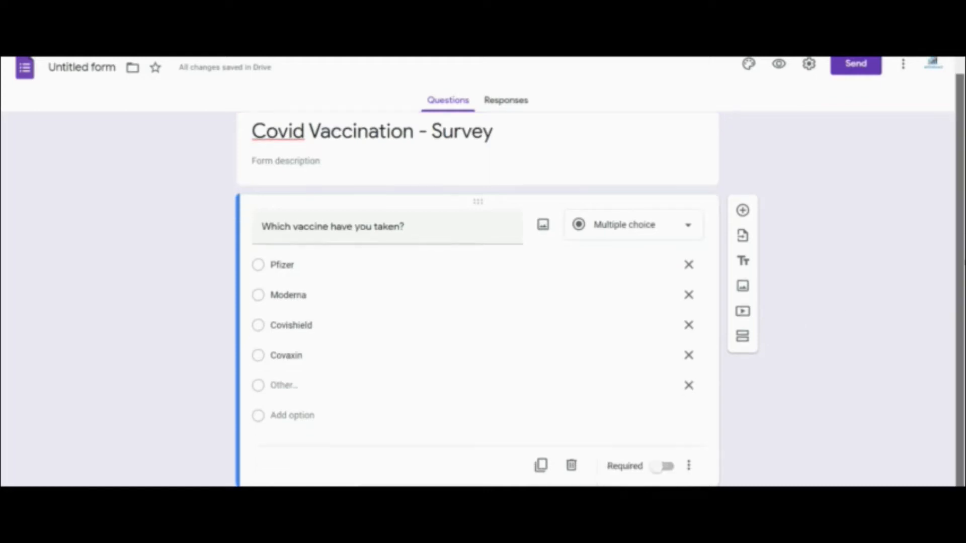
click(664, 459)
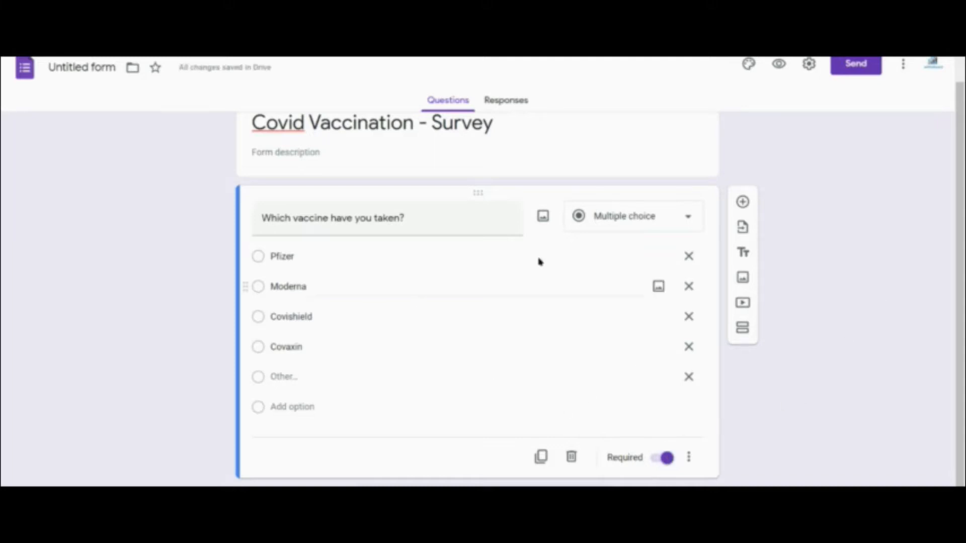
Add a second question below the vaccine question with the text "How many doses have you taken?"
click(742, 202)
scroll(955, 222, down, 2)
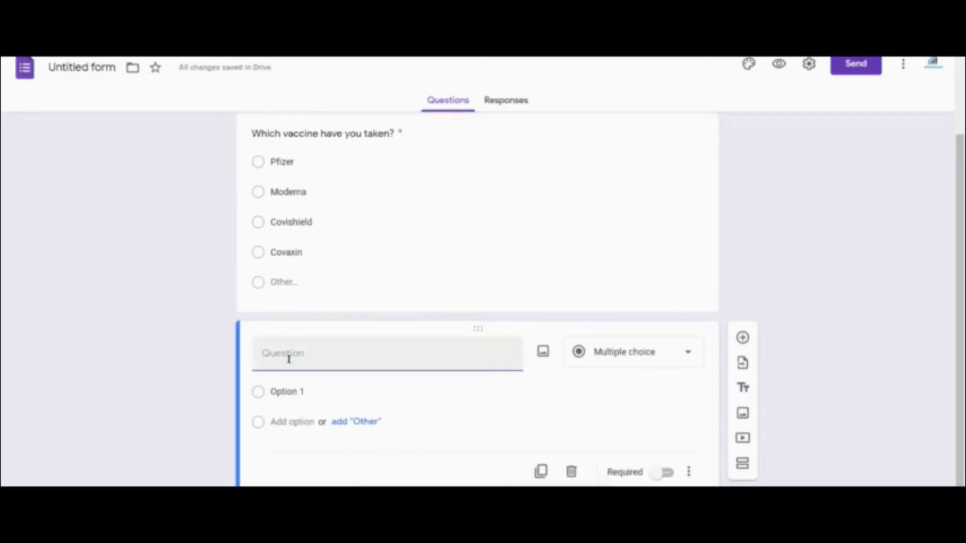
text(How many d)
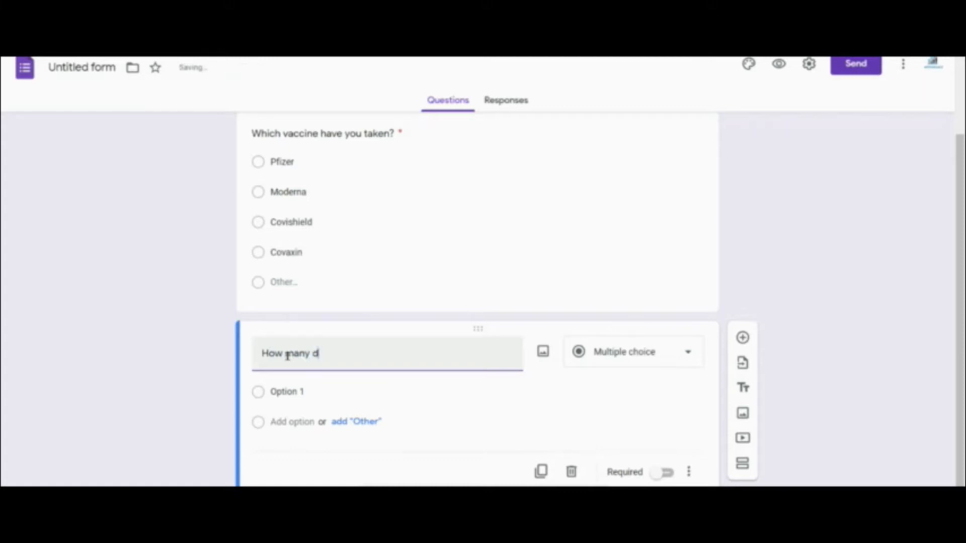
text(oses )
text(have your)
text(aken?)
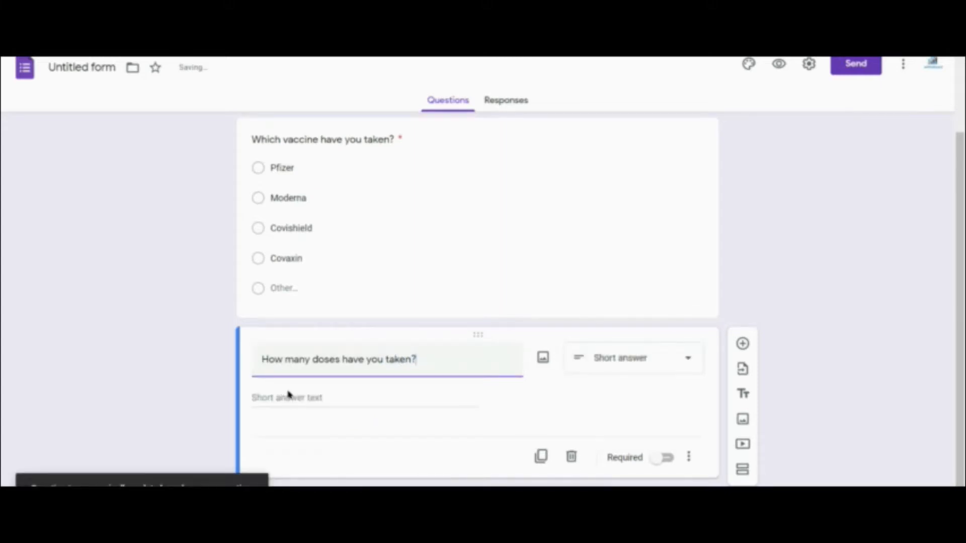
Make the doses question a required multiple-choice question with the options "One dose" and "Both doses"
click(662, 367)
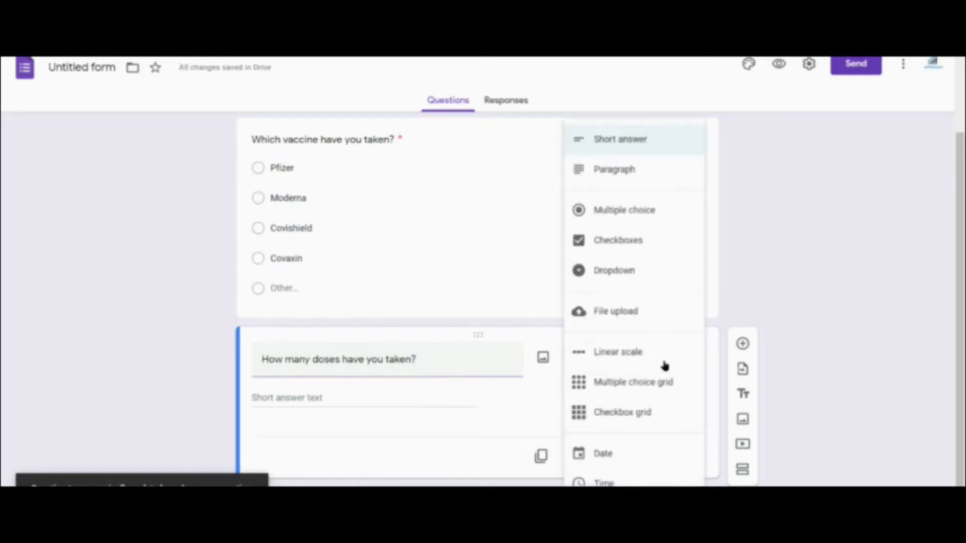
click(625, 214)
click(285, 397)
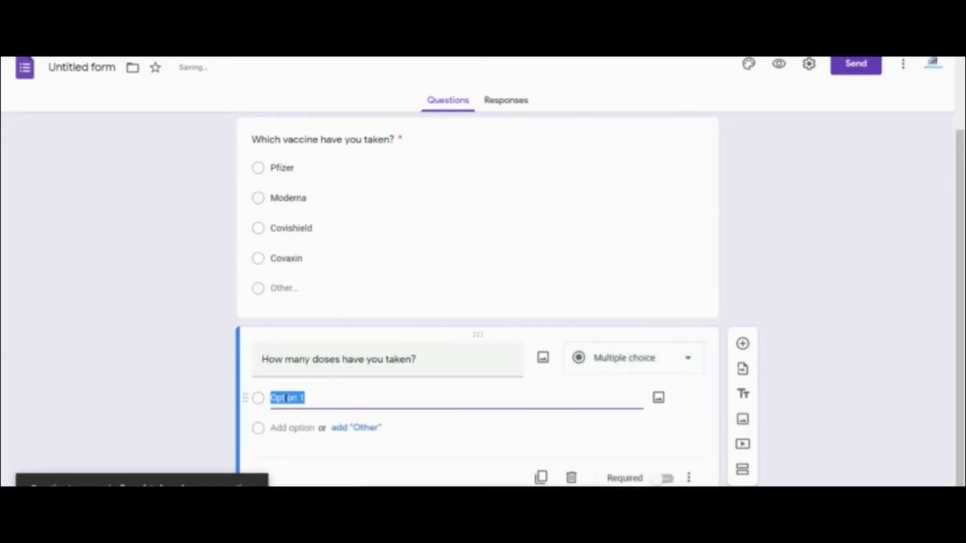
text(One dose)
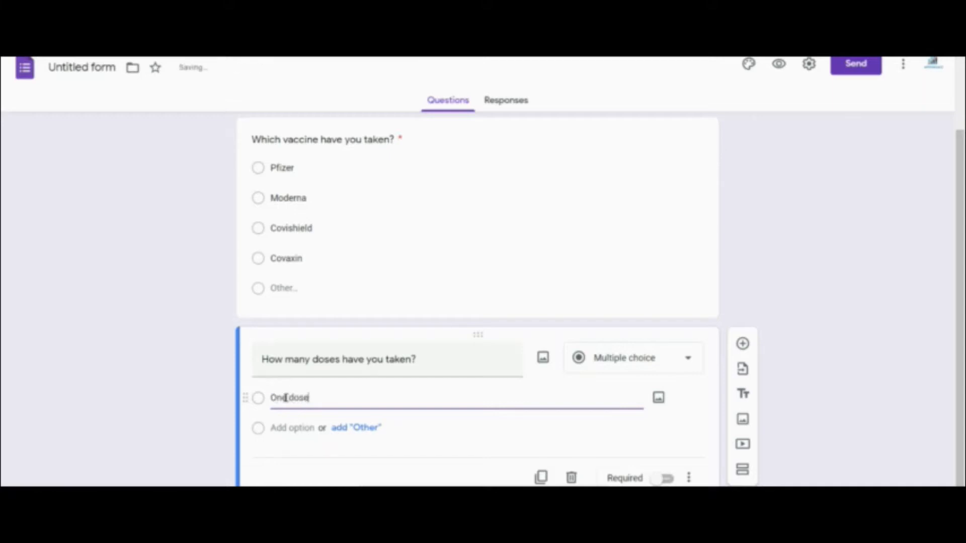
click(284, 428)
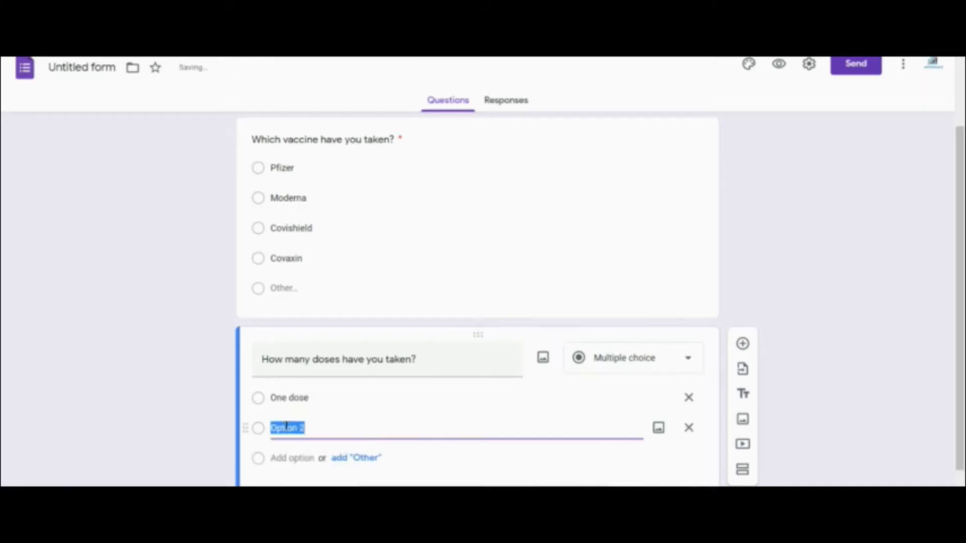
text(Tw)
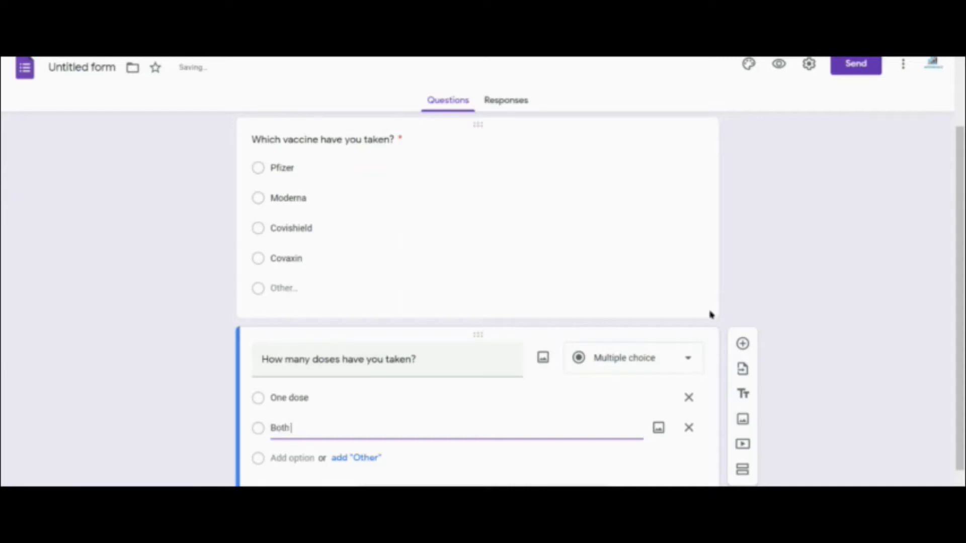
text(th doses)
click(809, 348)
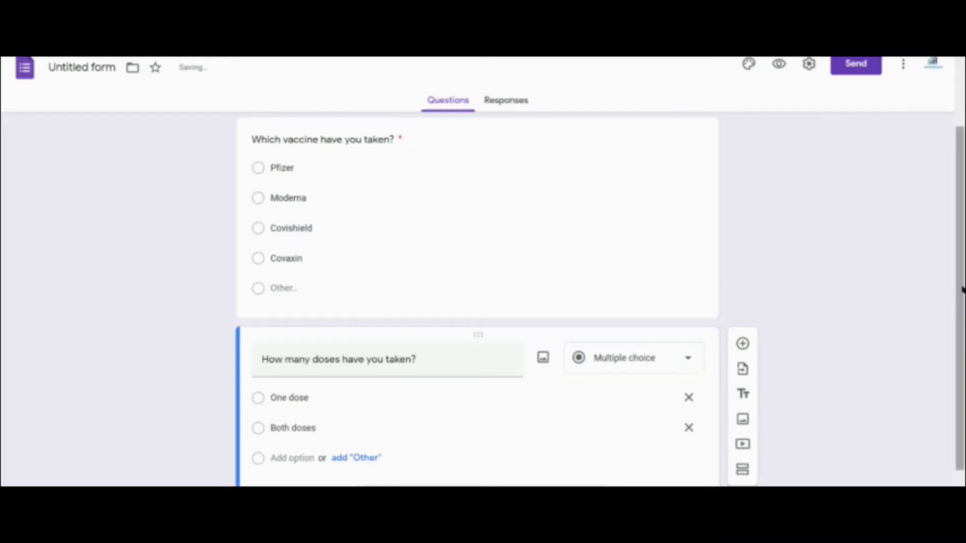
scroll(961, 289, down, 1)
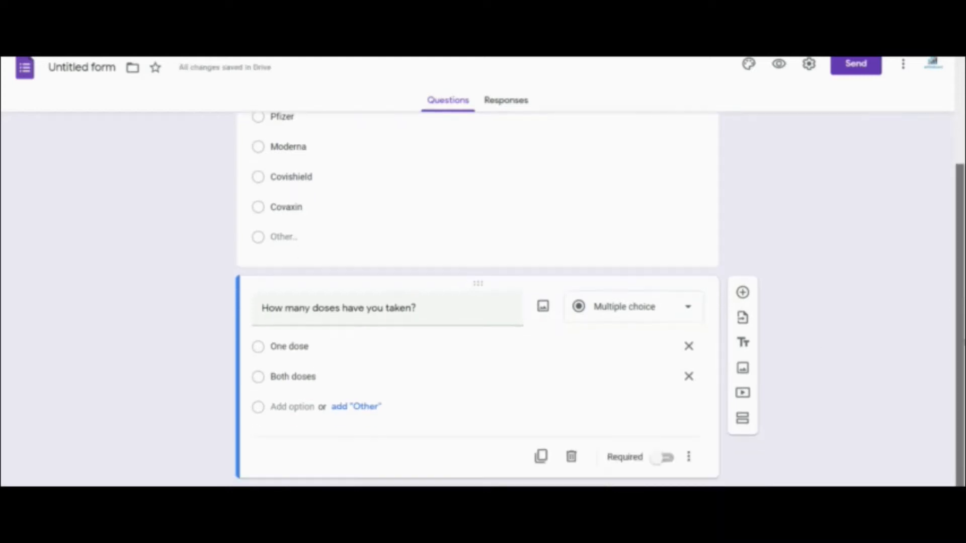
click(667, 457)
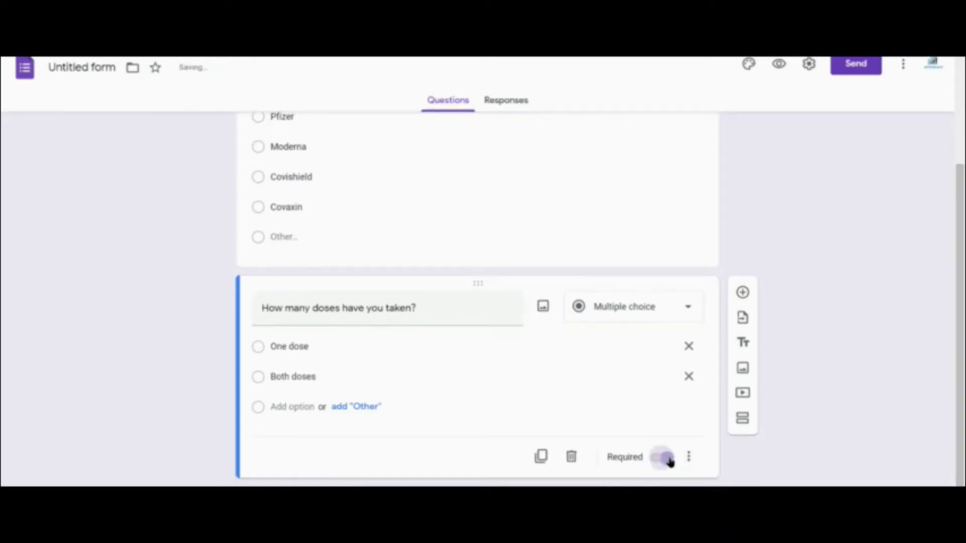
Add a multiple-choice question below the doses question reading "Do you have any preconditions?" with the options Yes and No
click(743, 294)
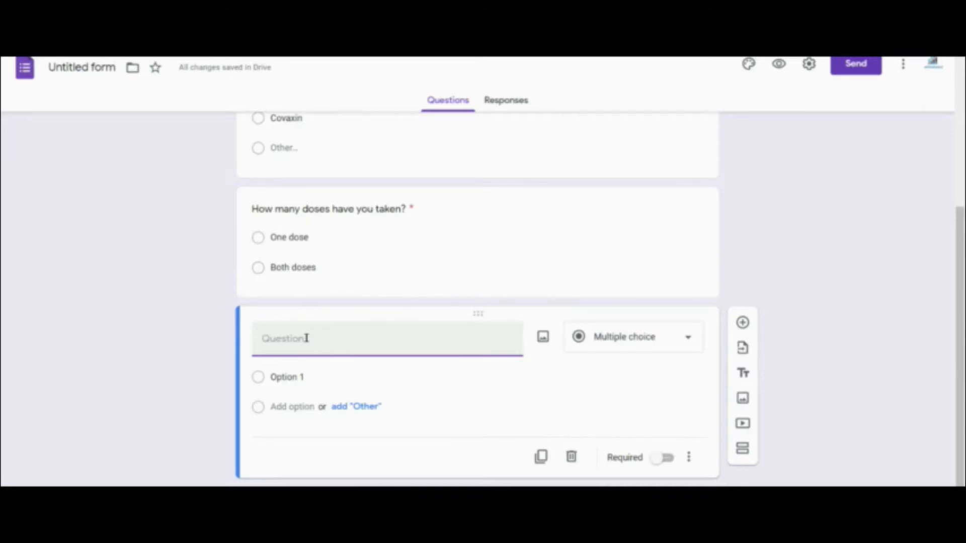
text(Do you aha)
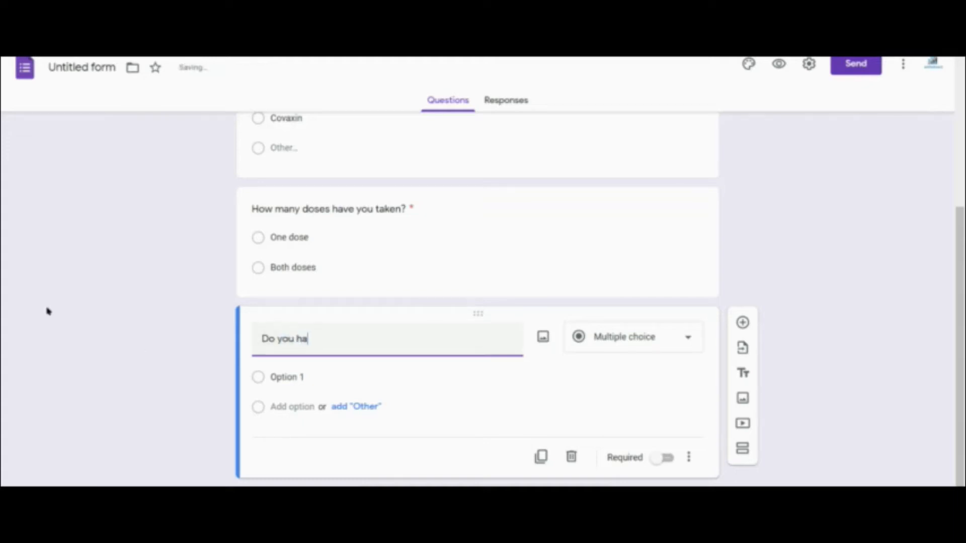
text(ve a)
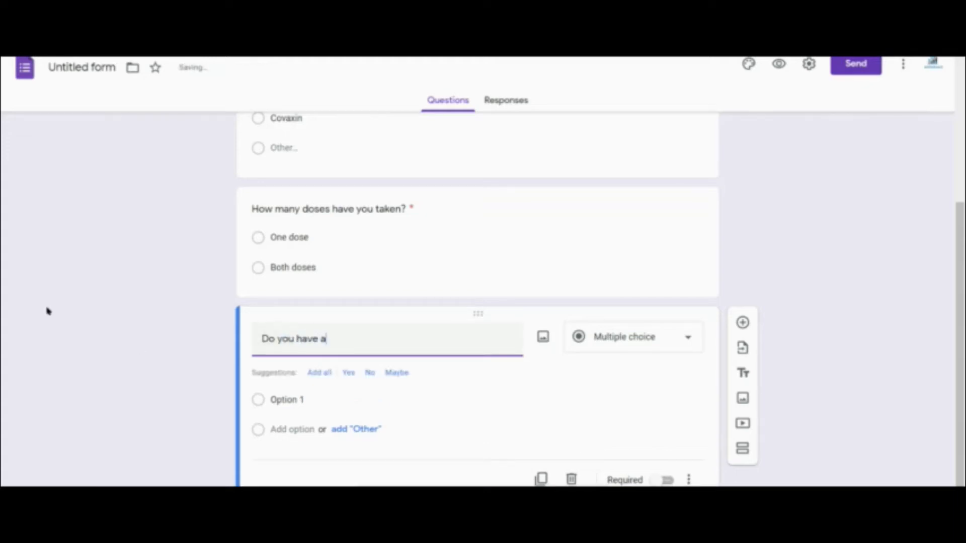
text(ny preconditions?)
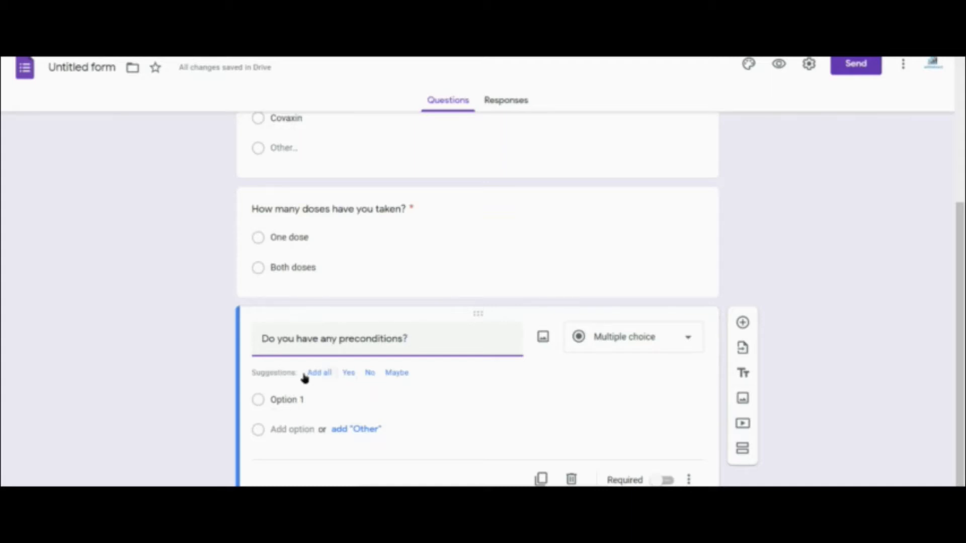
click(348, 374)
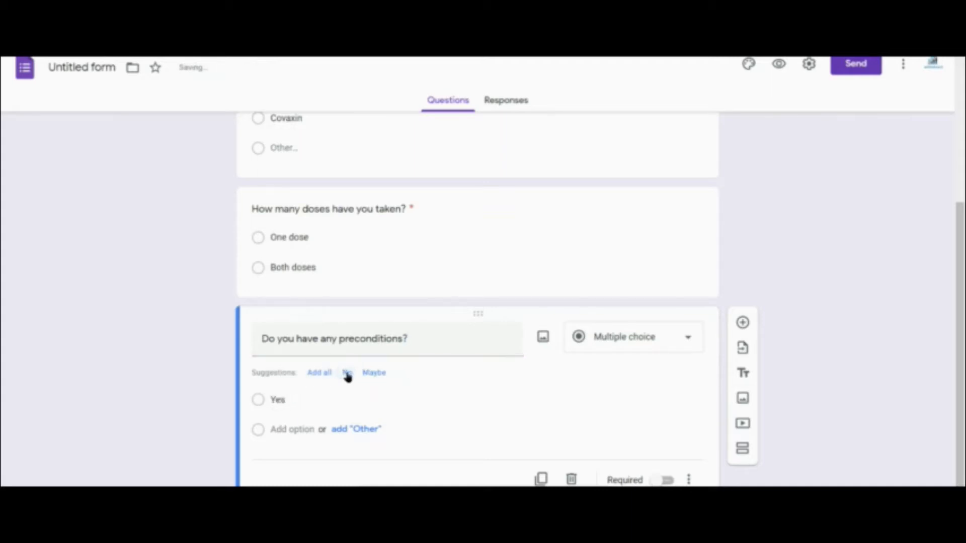
click(346, 373)
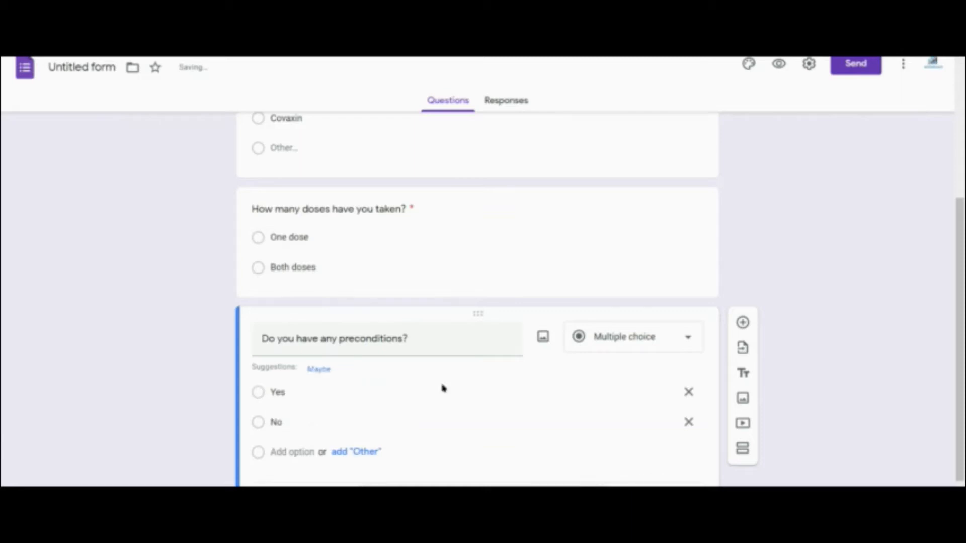
scroll(961, 254, down, 1)
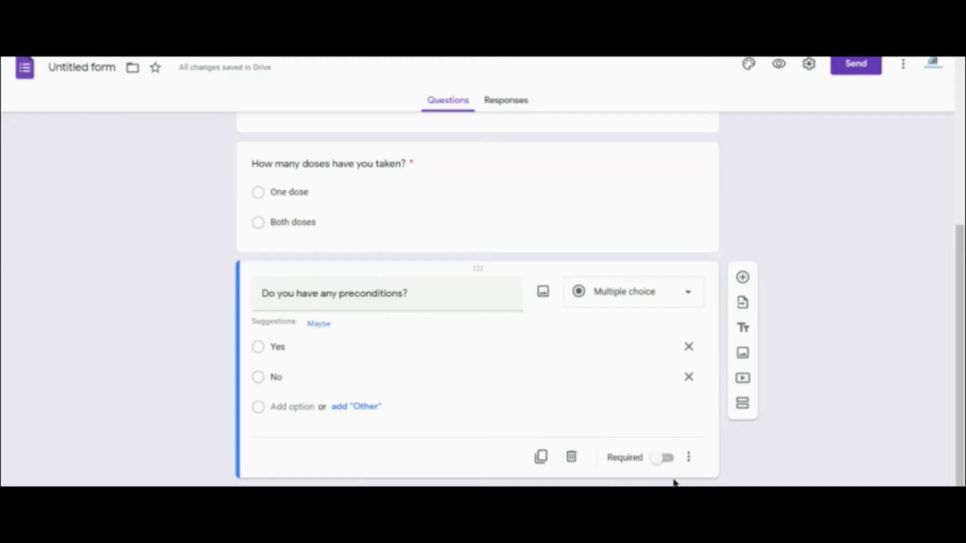
Add a Date question below the preconditions question with the text "When did you take your second dose of vaccine?"
click(742, 277)
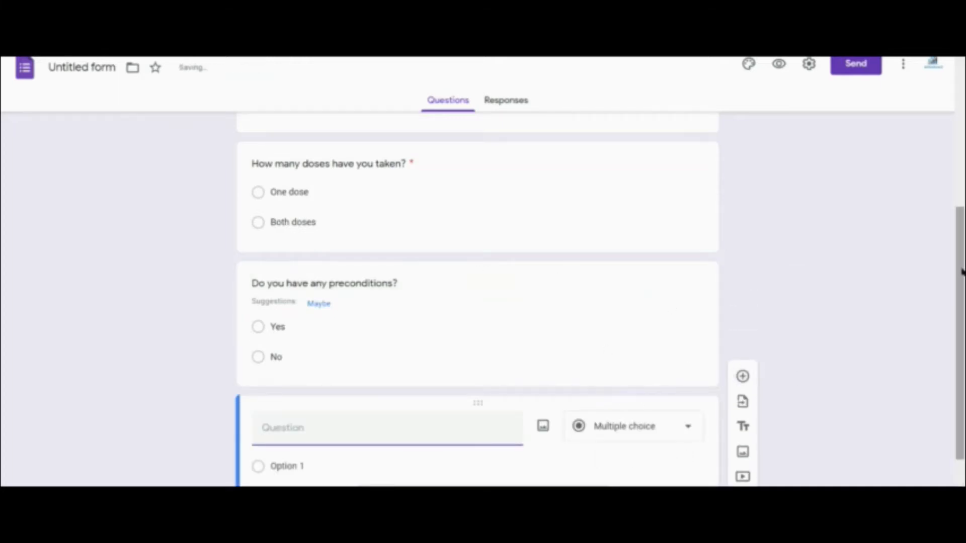
drag(961, 271, 959, 327)
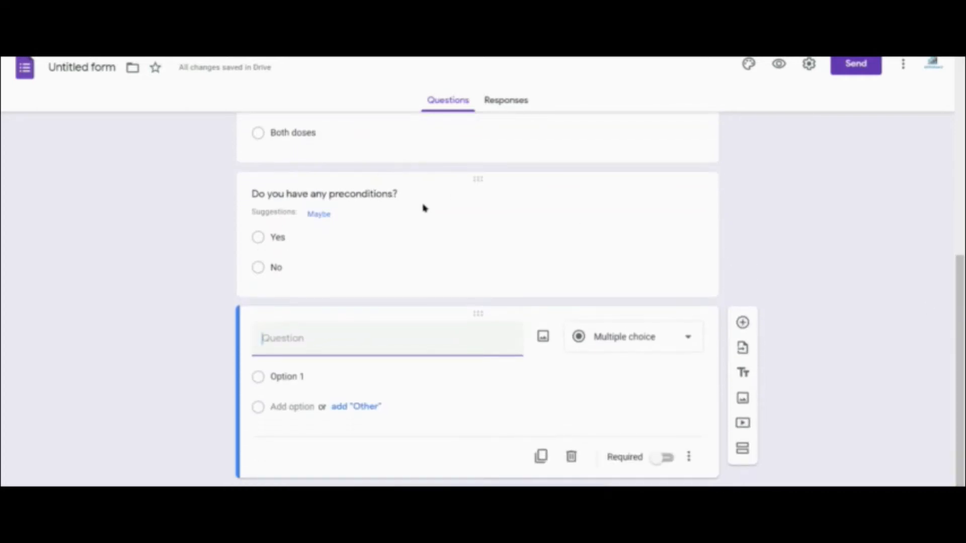
drag(959, 330, 959, 252)
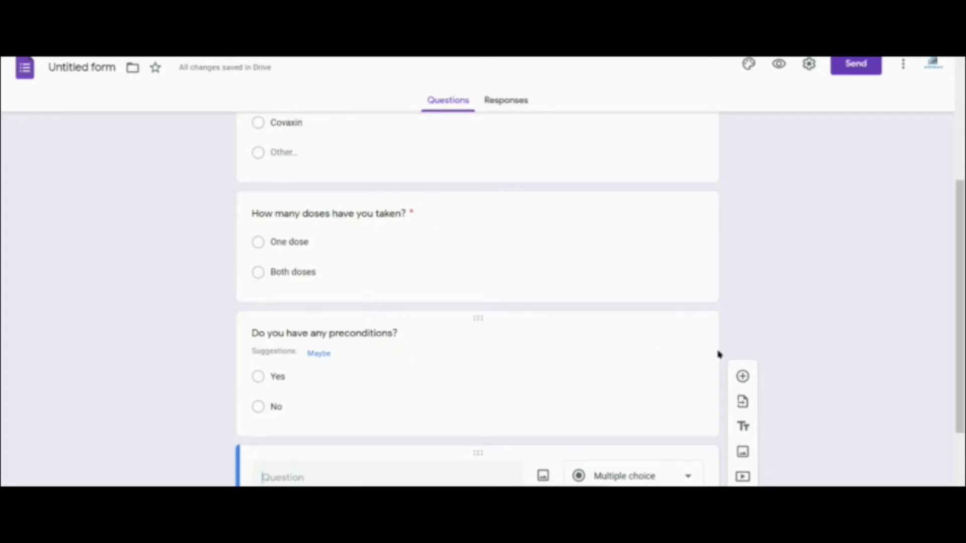
scroll(962, 276, down, 3)
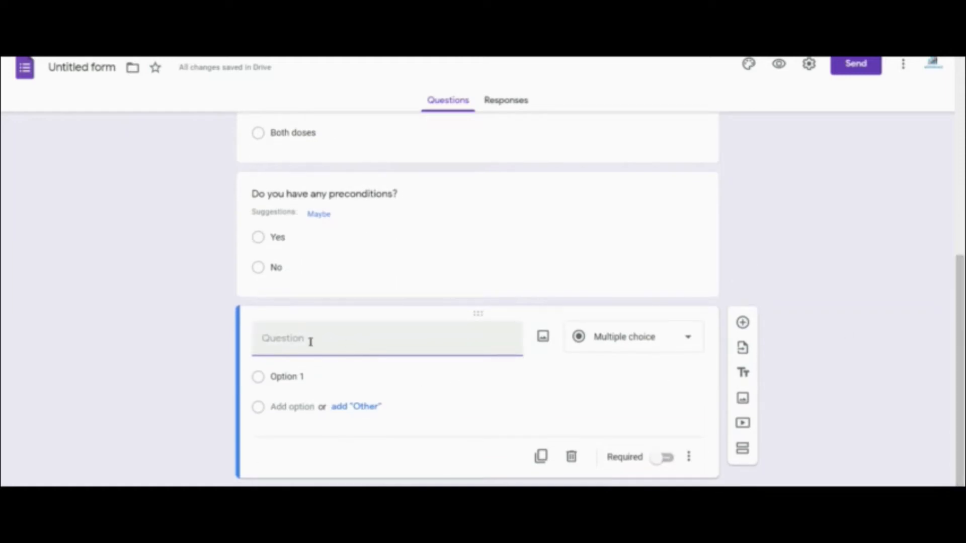
text(When did y)
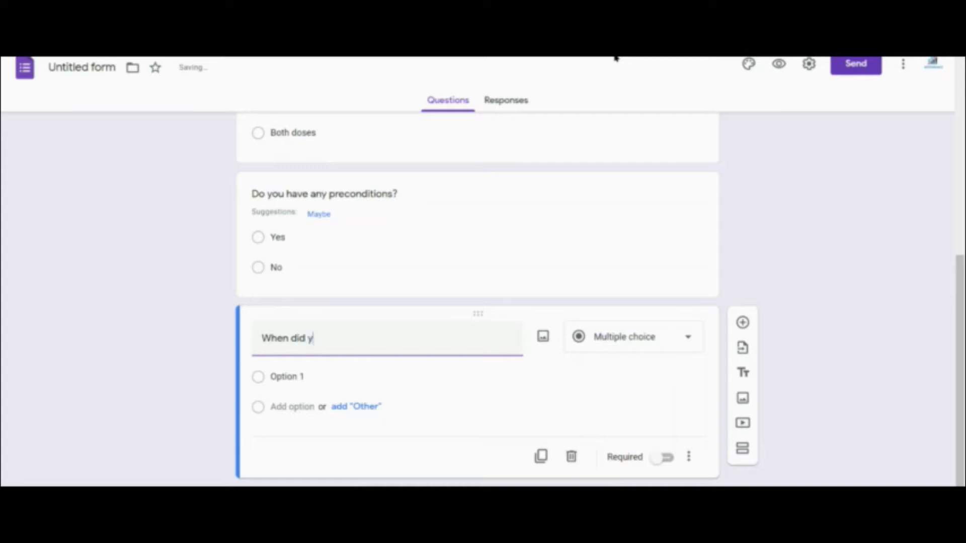
text(ou)
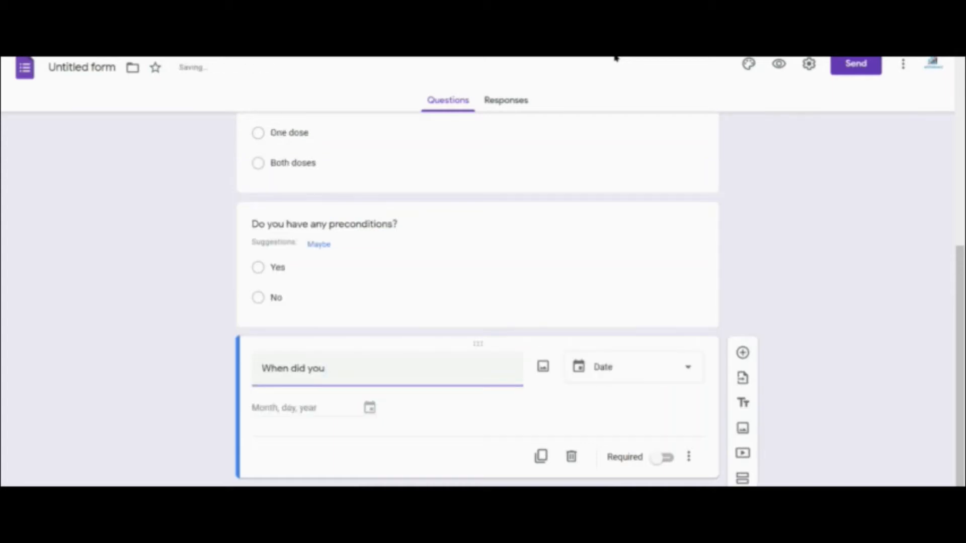
text( take your second )
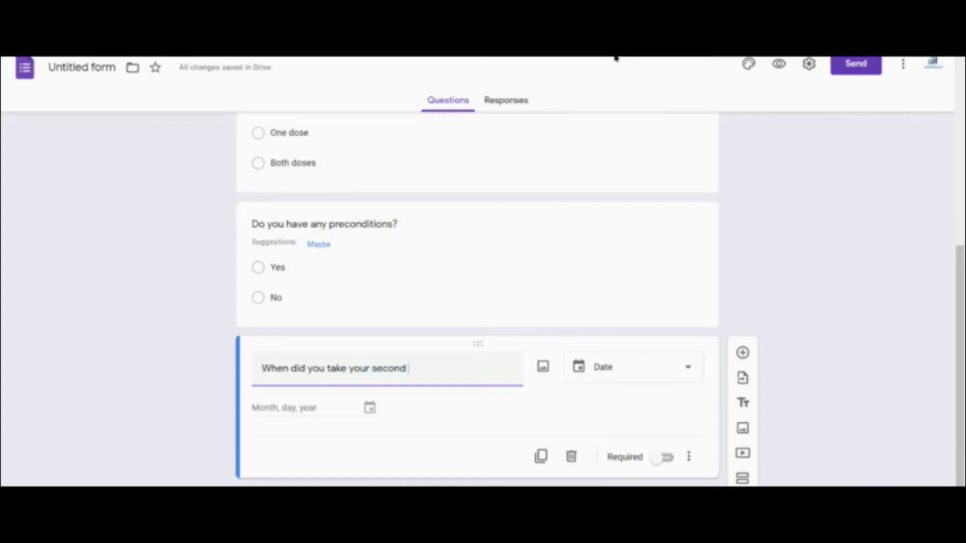
text(dose of v)
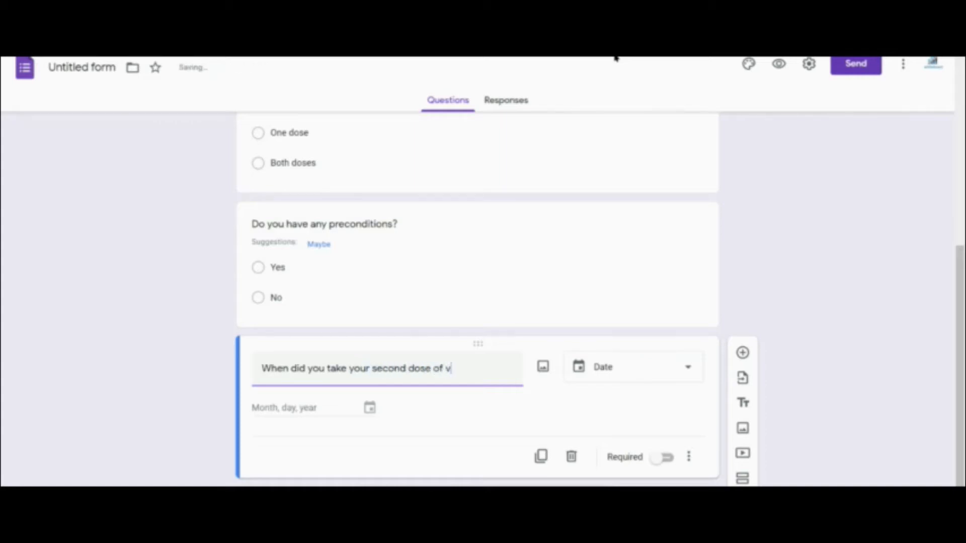
text(accine?)
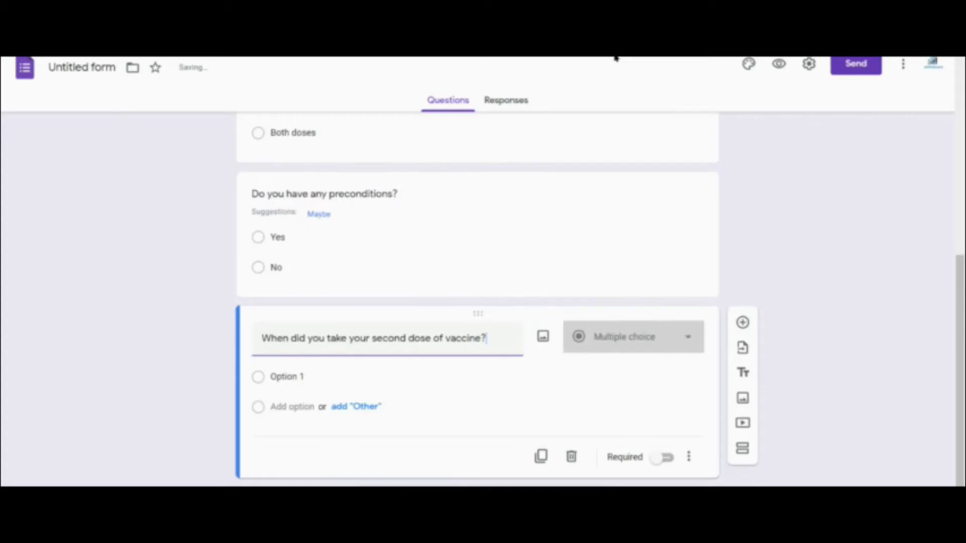
click(643, 338)
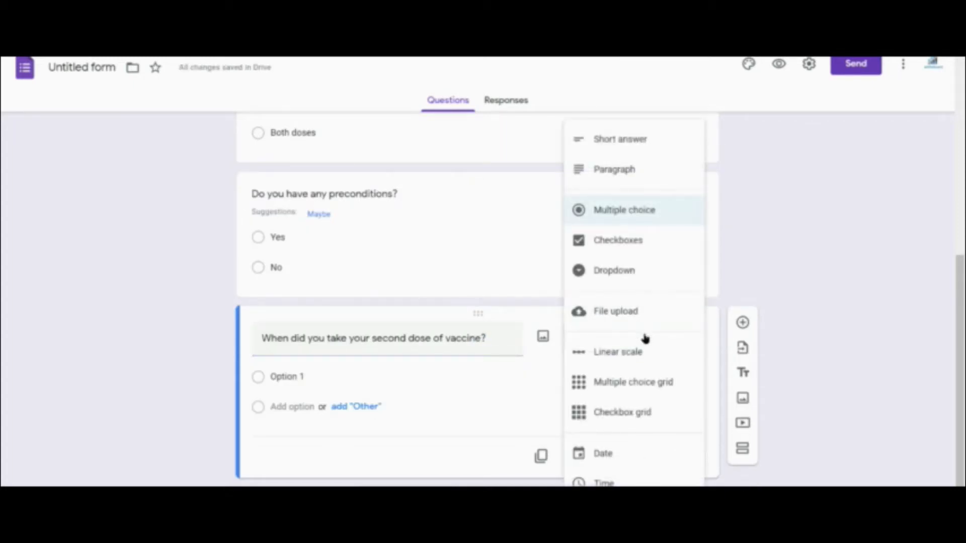
click(610, 452)
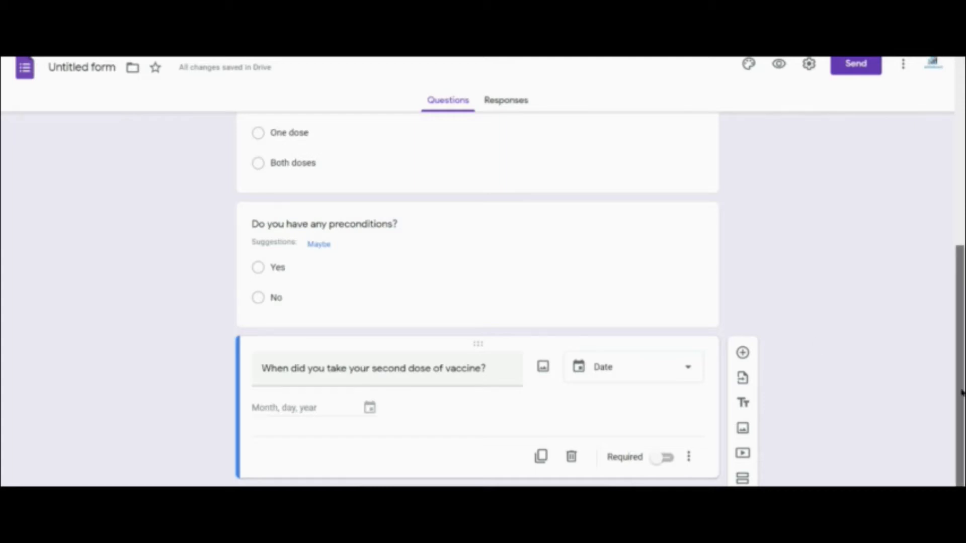
Add a required multiple-choice question "Were you diagnosed with Covid in the past?" with the options Yes and No below the second-dose date question
click(742, 352)
text(Were you dia)
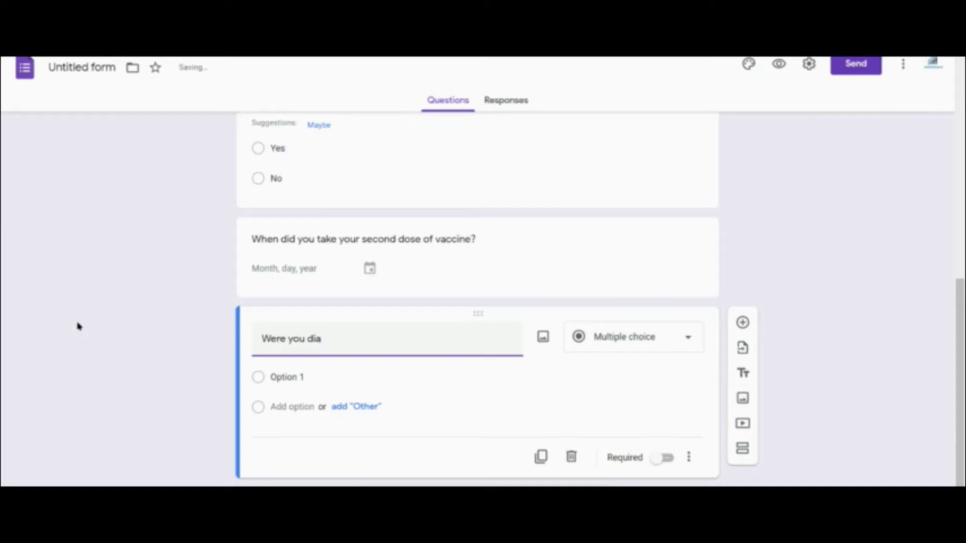
text(gnosed)
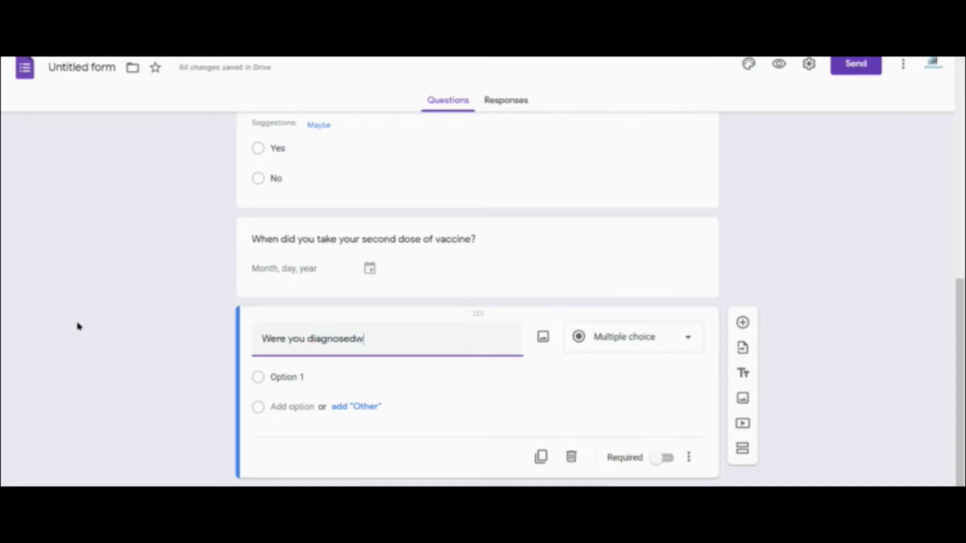
text( with Covid in)
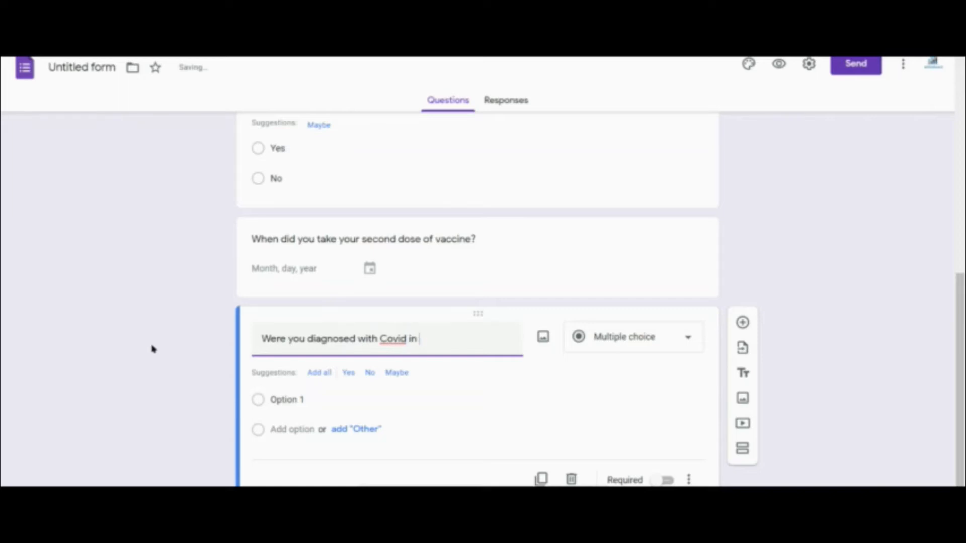
text( the past?)
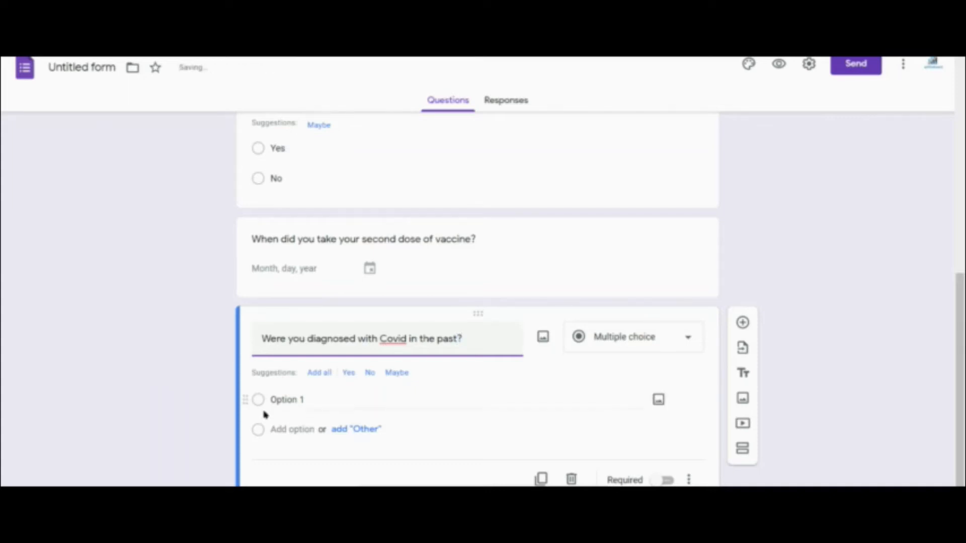
click(347, 376)
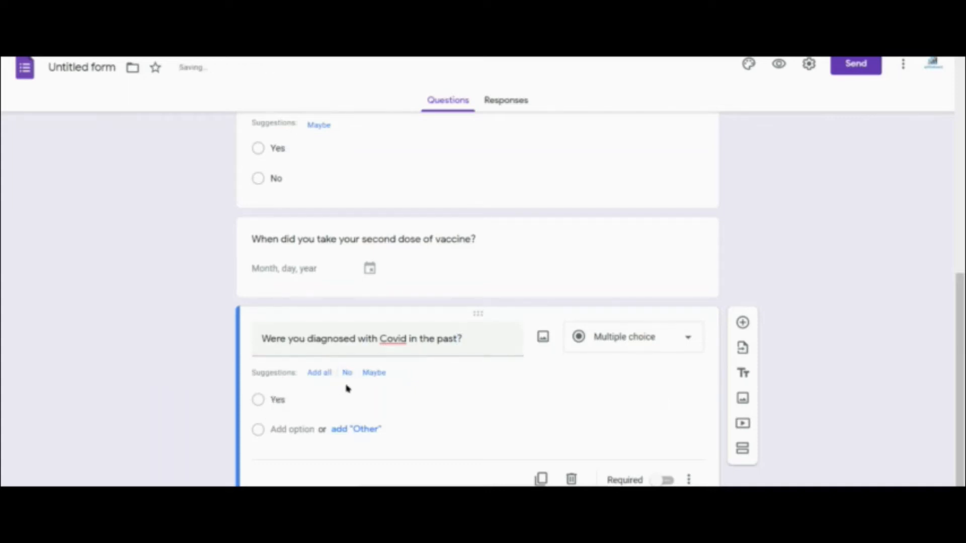
click(346, 372)
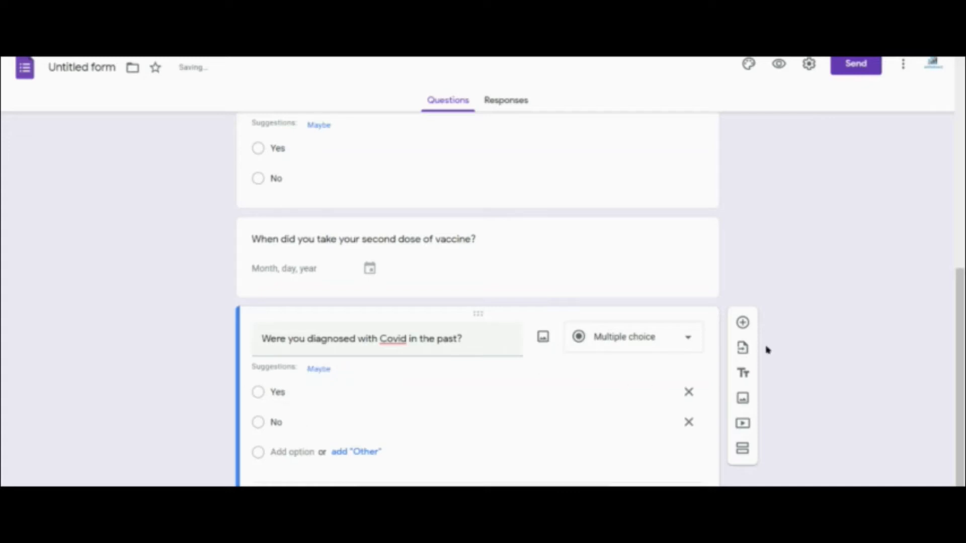
scroll(959, 315, down, 2)
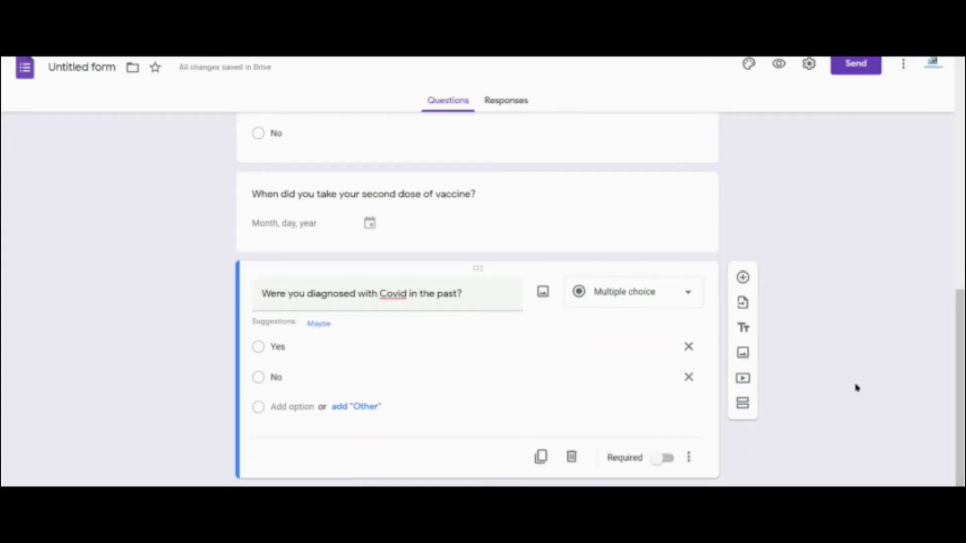
click(668, 457)
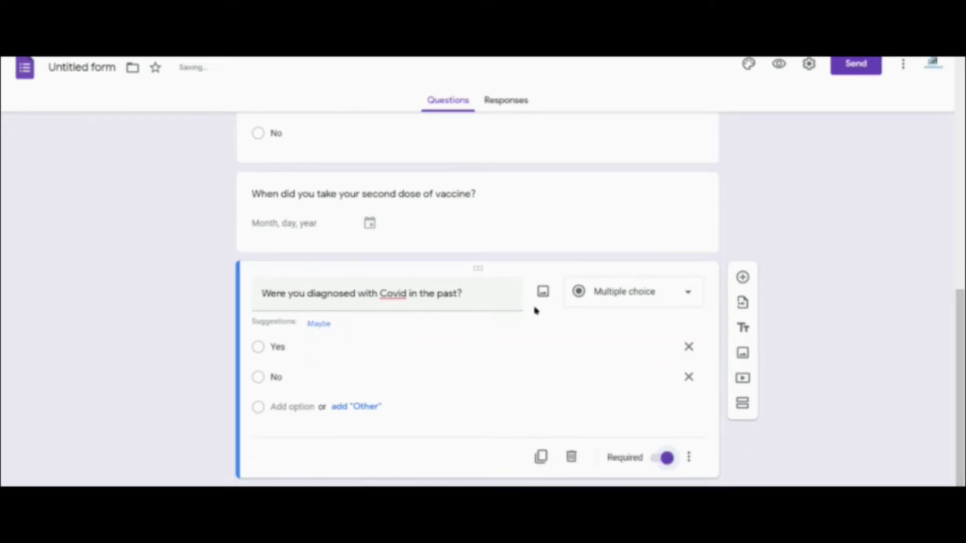
Add a Linear scale question below the Covid diagnosis question with the text "What was severity of the same ?"
click(742, 280)
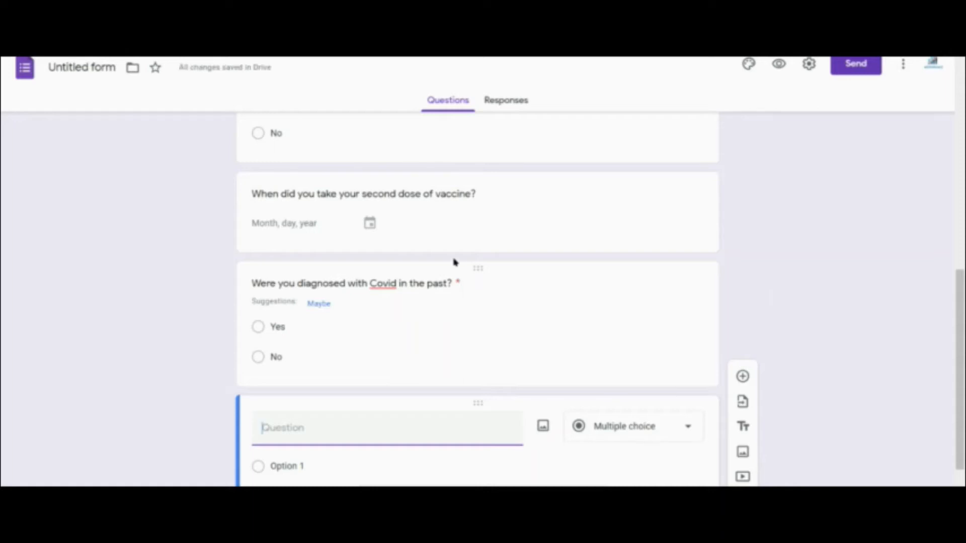
drag(962, 310, 963, 360)
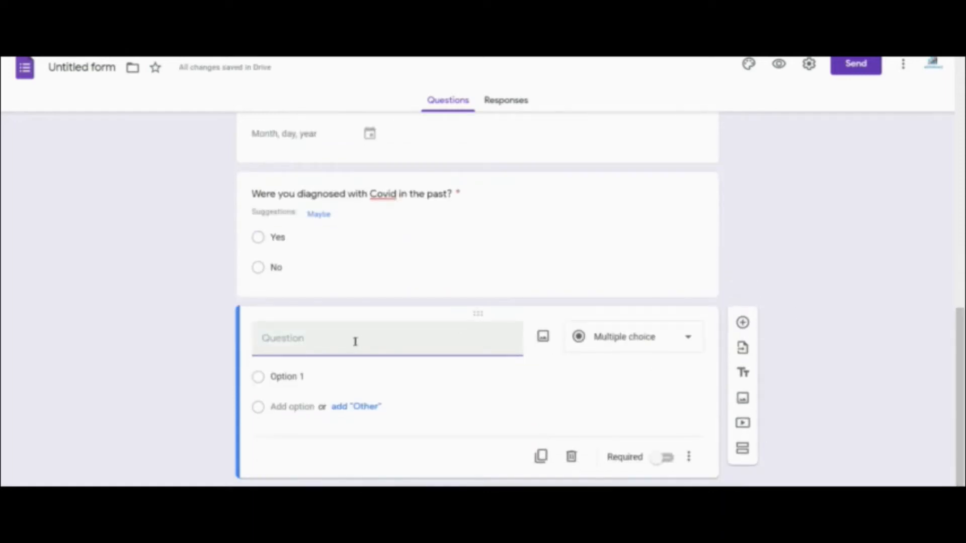
text(What)
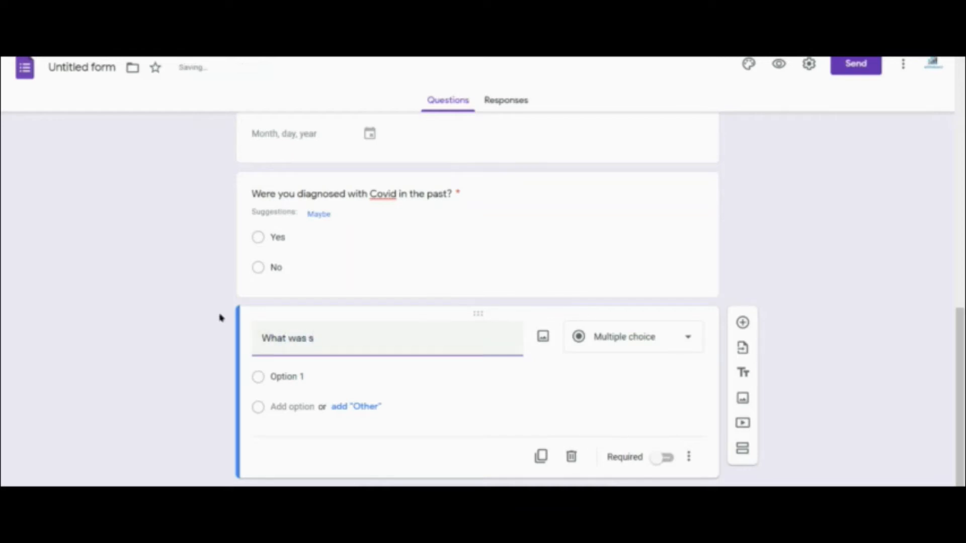
text(was severity of the same ?)
click(666, 333)
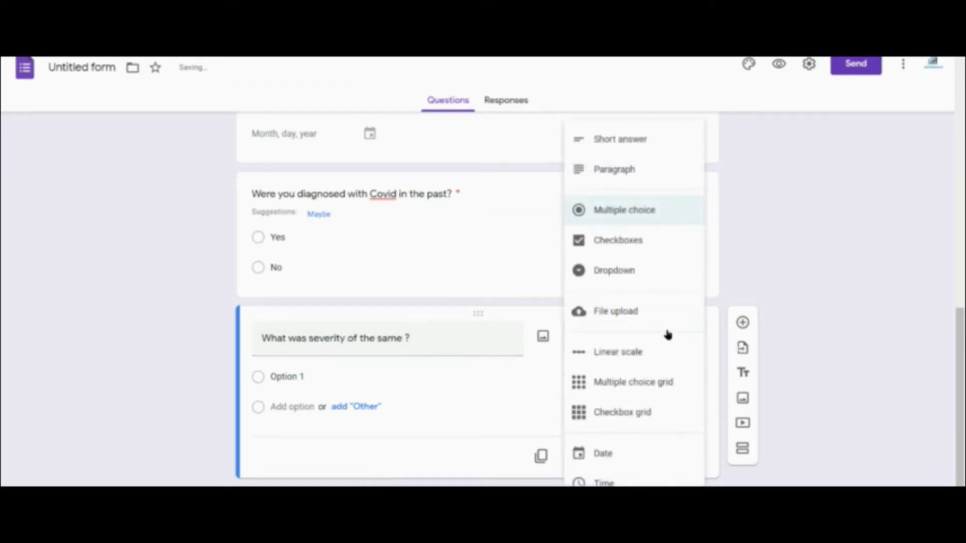
click(620, 352)
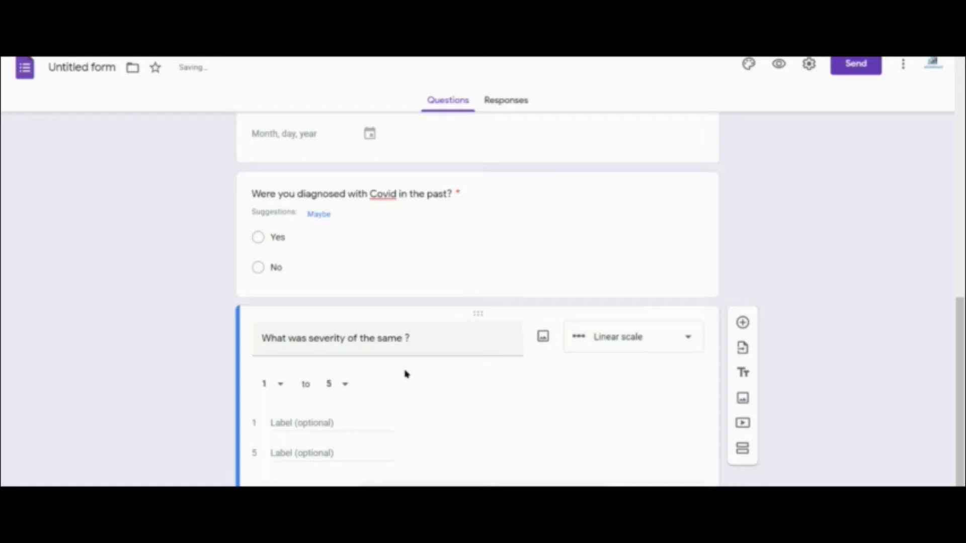
Label the ends of the severity scale "Mild" for 1 and "Strong" for 5
click(296, 421)
text(Mild)
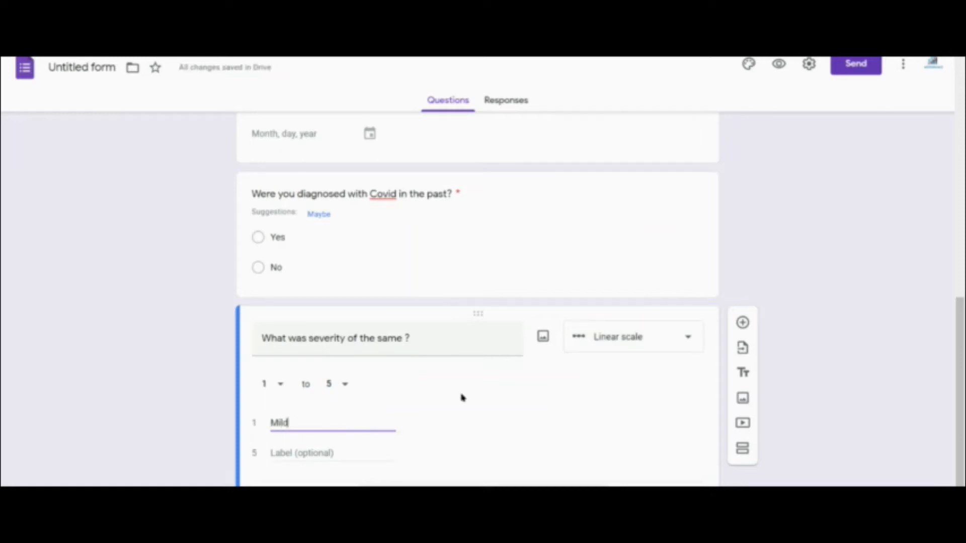
click(294, 450)
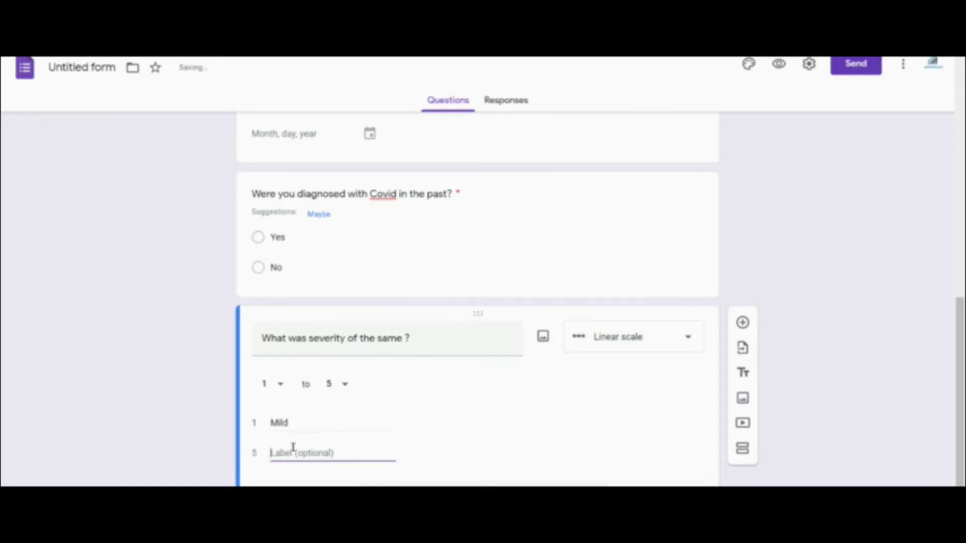
text(Strong)
click(836, 360)
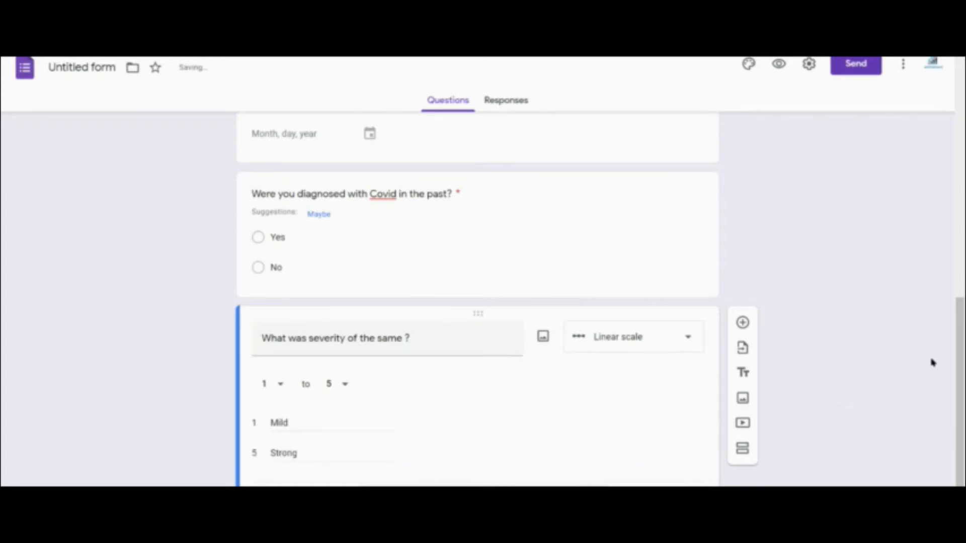
scroll(959, 382, down, 1)
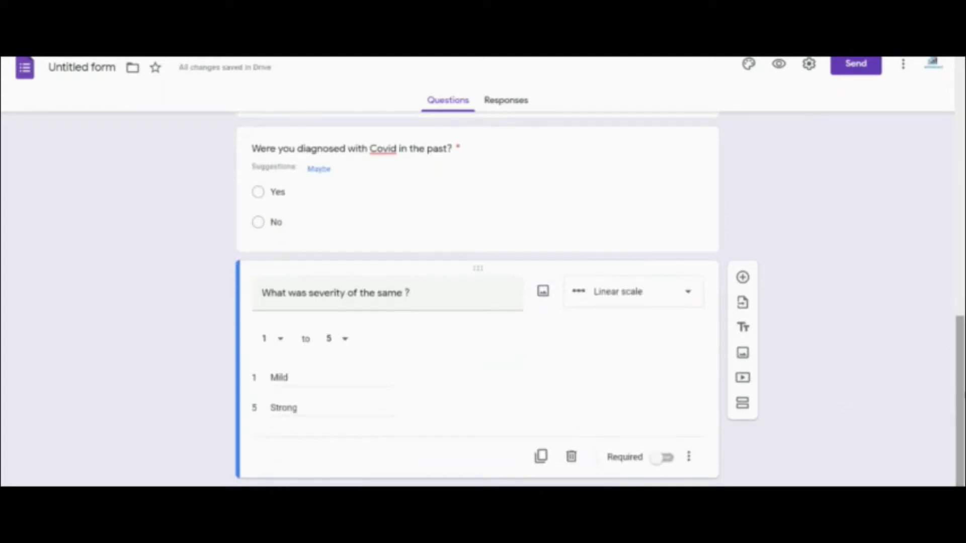
Try an upper limit of 10 for the severity scale, and restore the 1 to 5 range
click(285, 344)
click(278, 345)
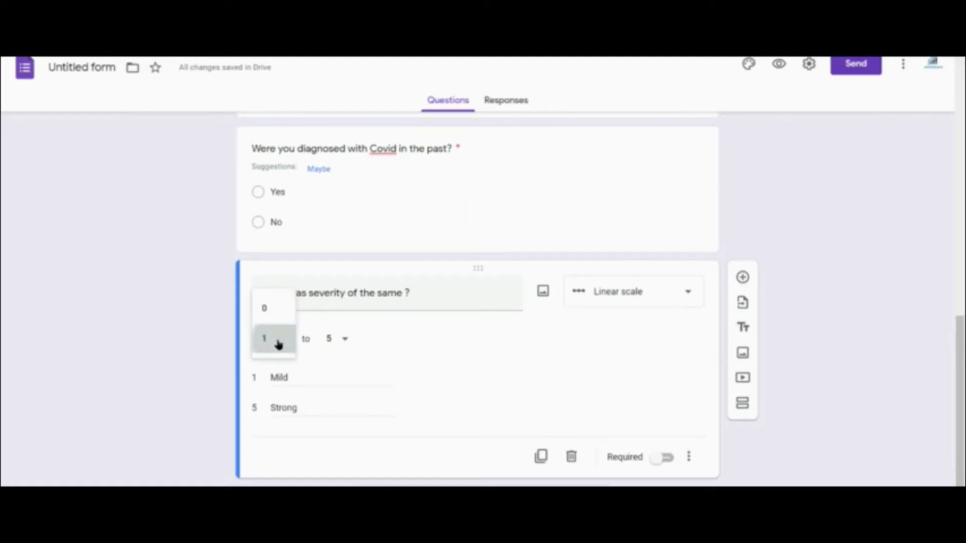
click(342, 345)
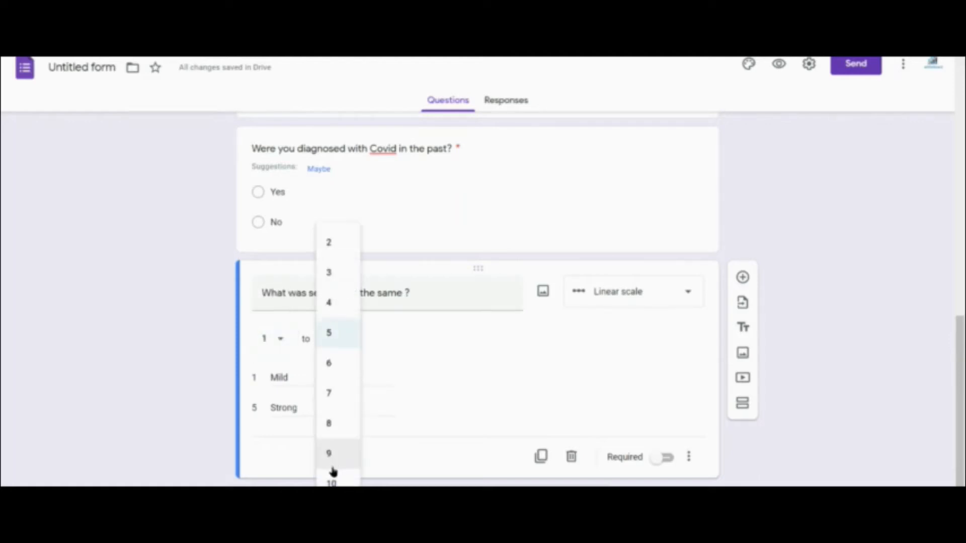
click(329, 333)
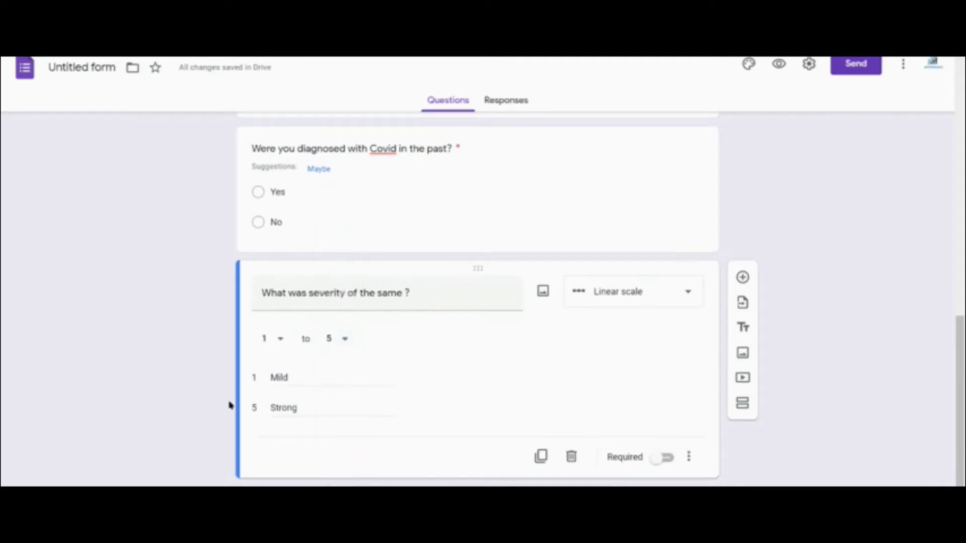
click(344, 340)
click(331, 481)
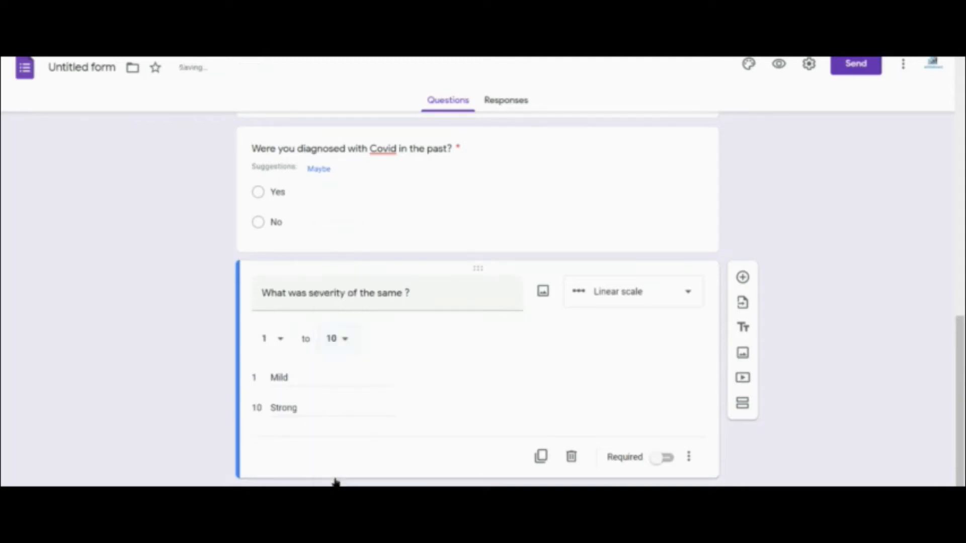
click(332, 339)
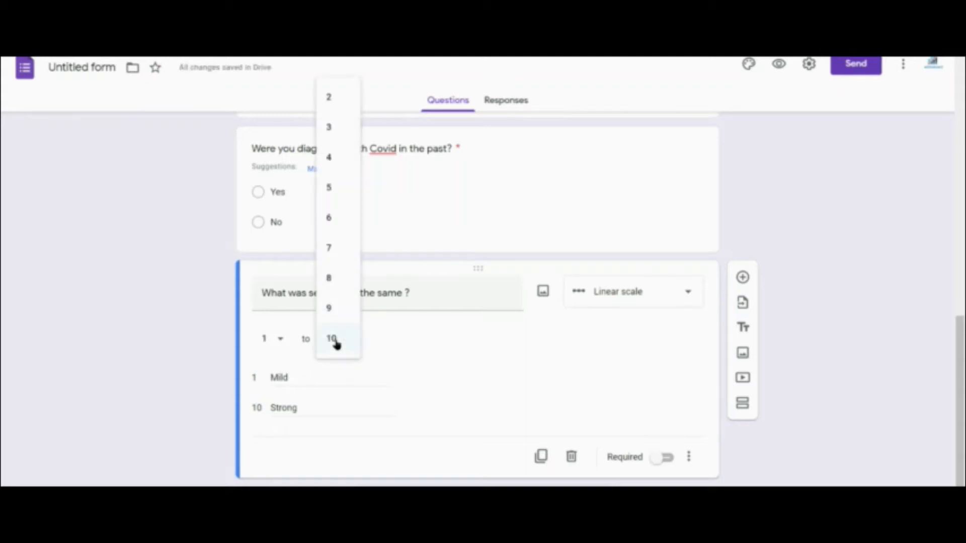
click(338, 190)
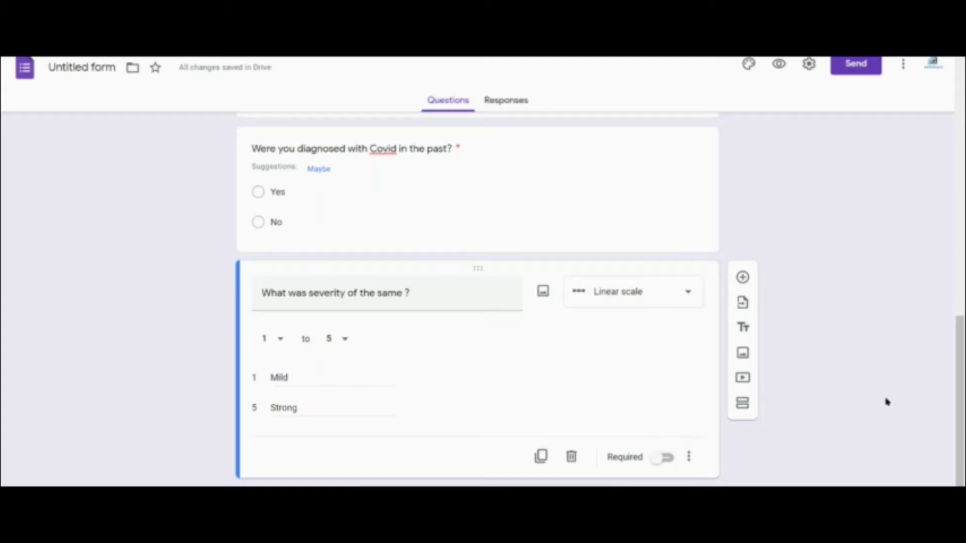
Try orange, green, red and red orange as the form's theme color, and settle on cyan
drag(959, 392, 924, 113)
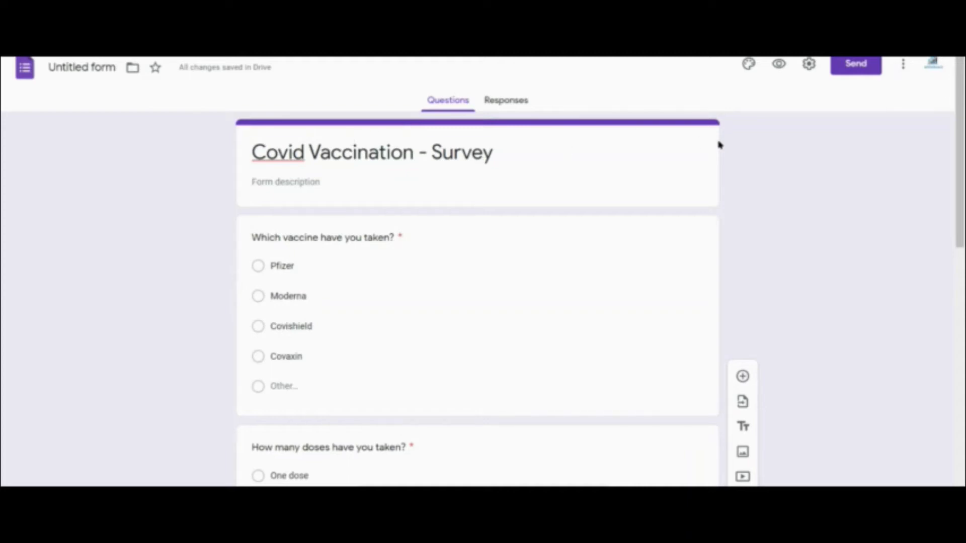
click(748, 65)
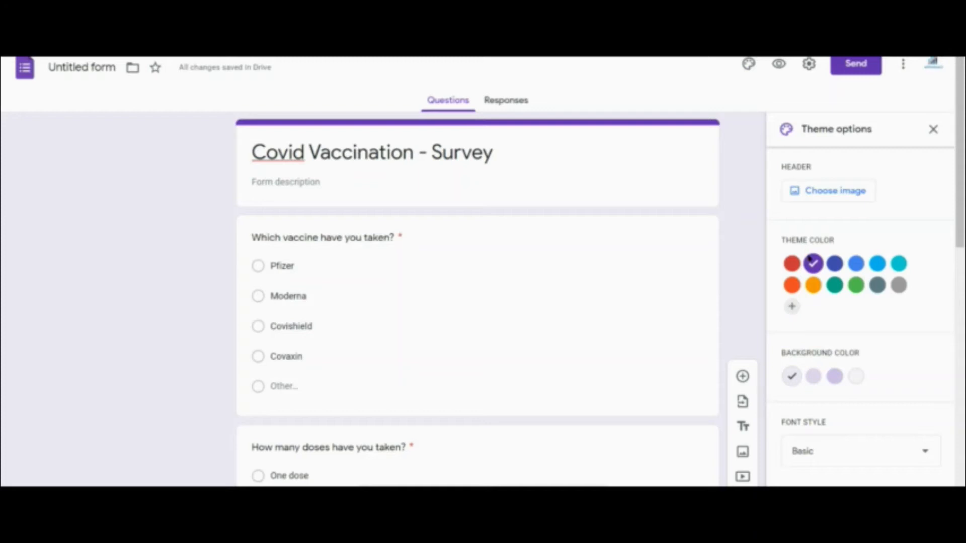
click(814, 285)
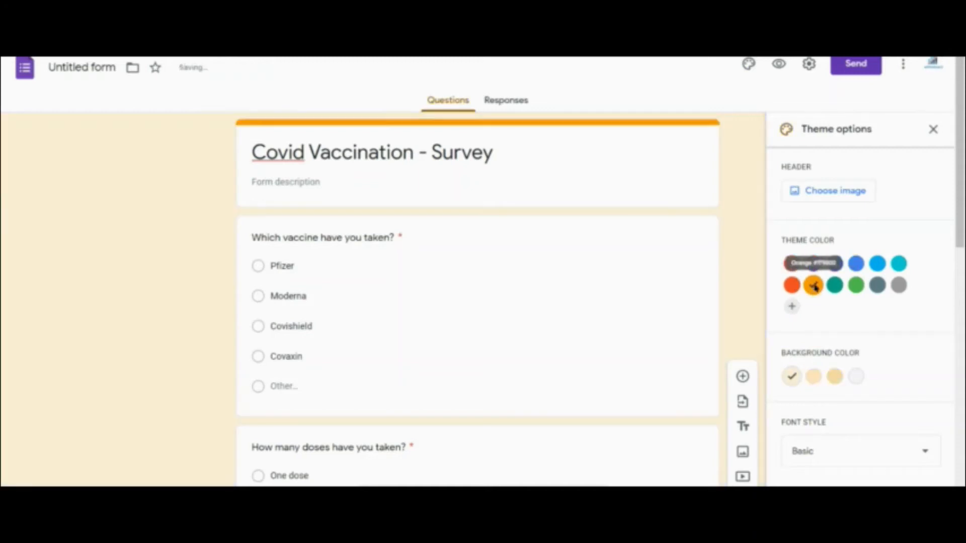
click(855, 285)
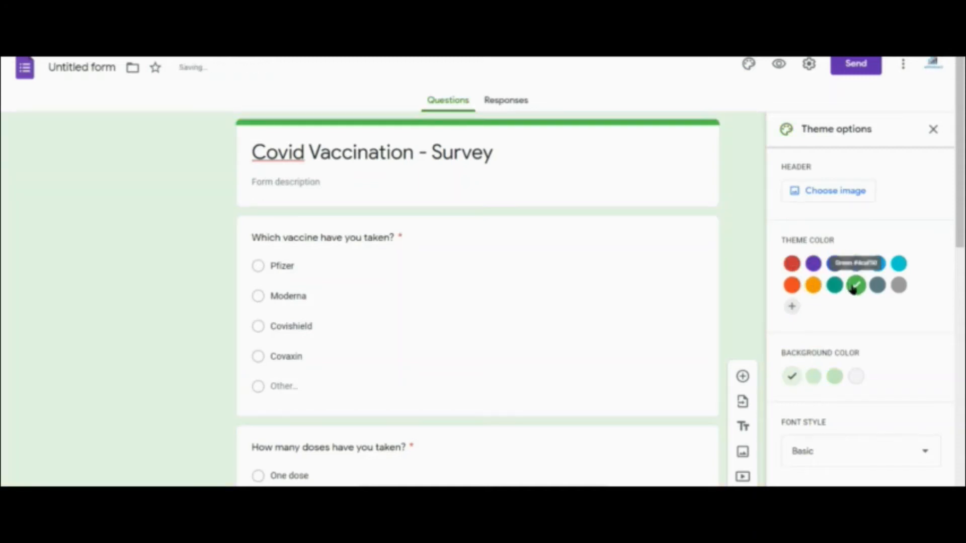
click(792, 264)
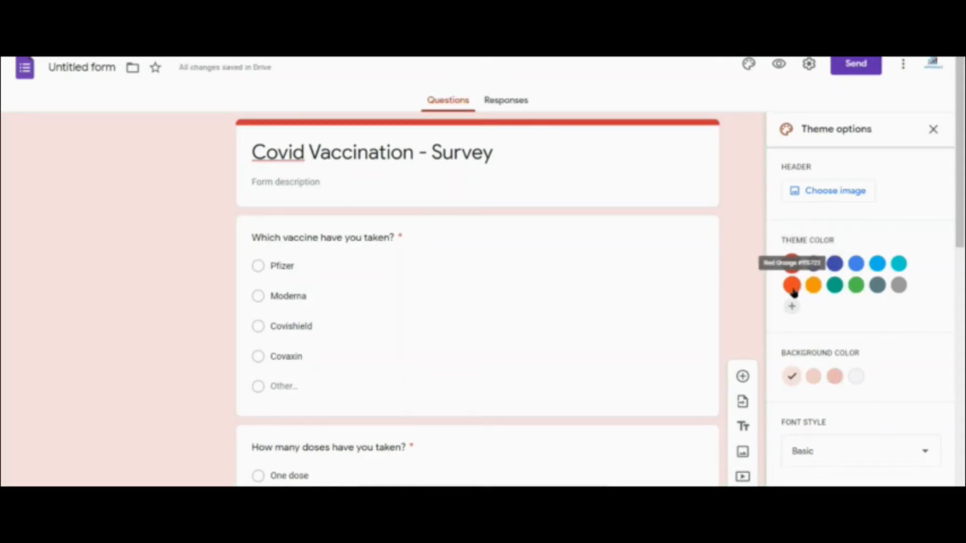
click(813, 289)
click(791, 289)
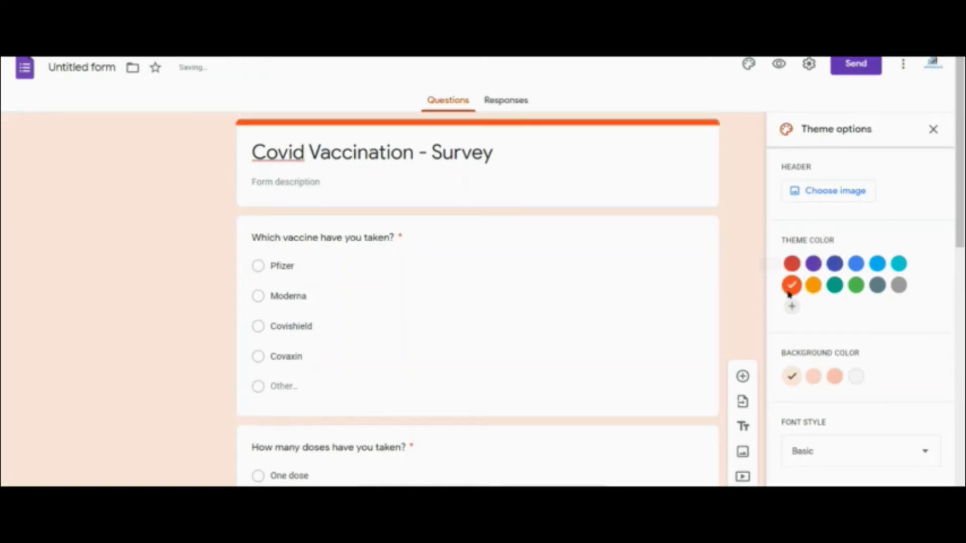
click(893, 267)
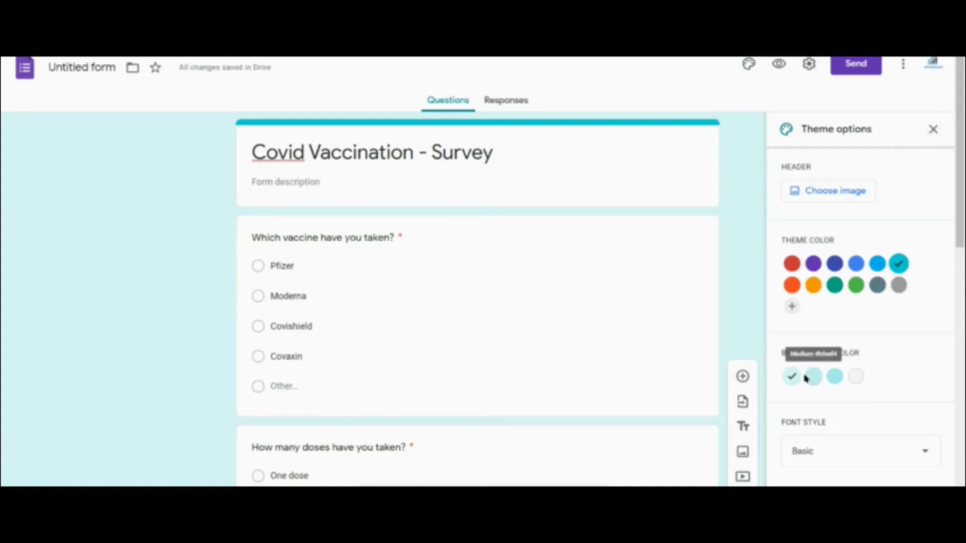
Keep the Basic font style and set the form's background color to the darkest cyan tint
click(815, 451)
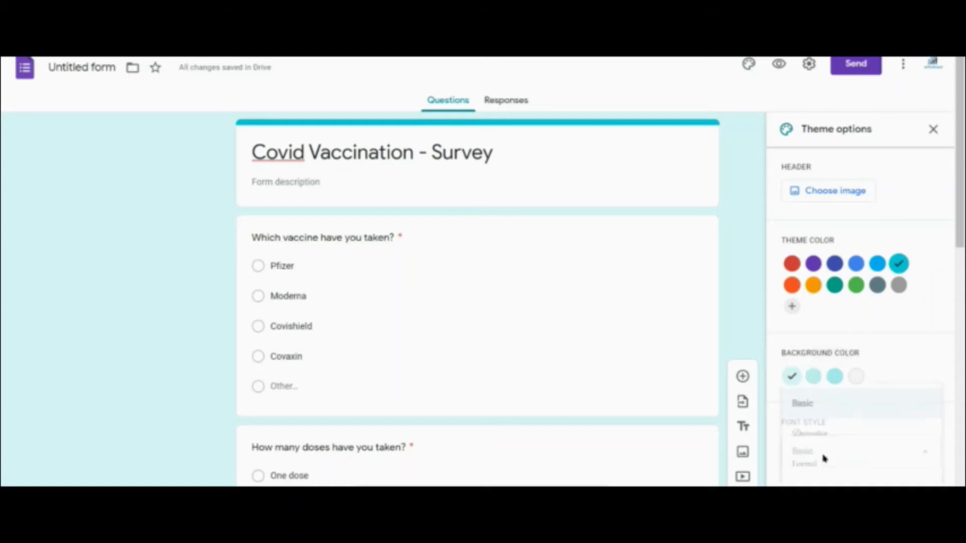
click(821, 404)
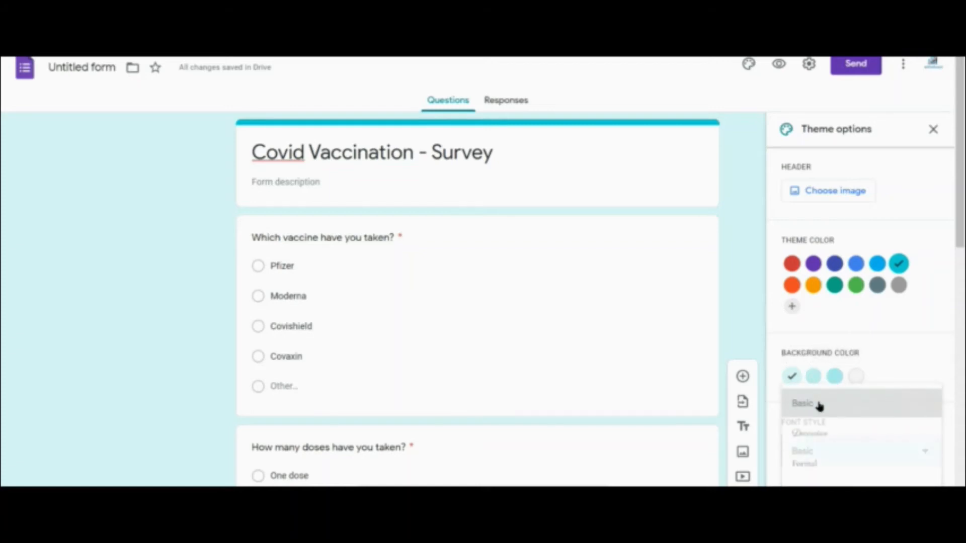
click(856, 377)
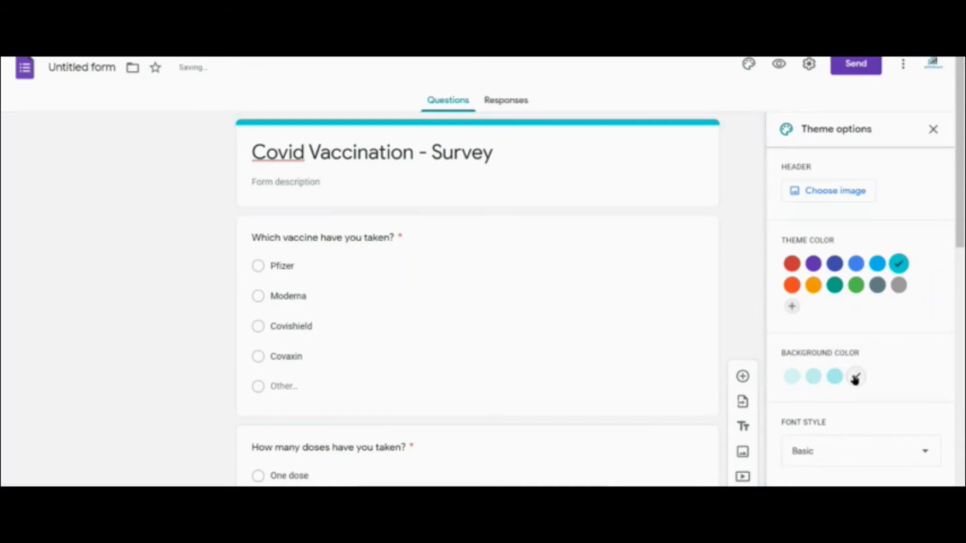
click(835, 377)
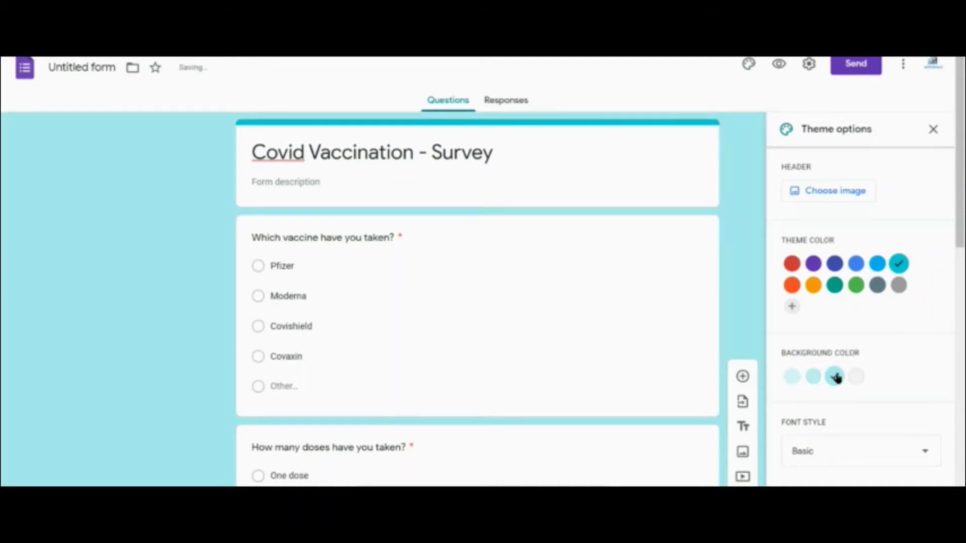
click(933, 129)
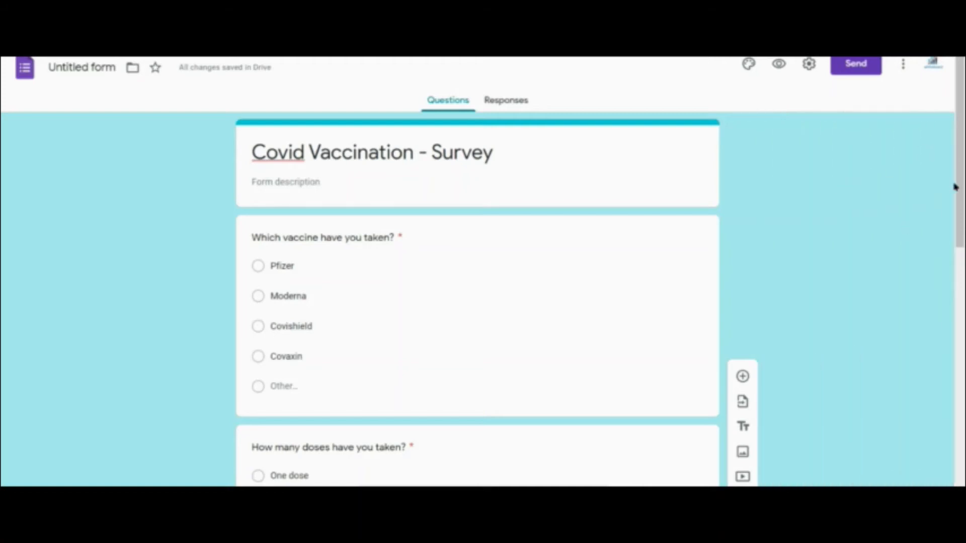
Insert the first coronavirus picture from a Google image search for "covid" directly below the form title
triple_click(496, 154)
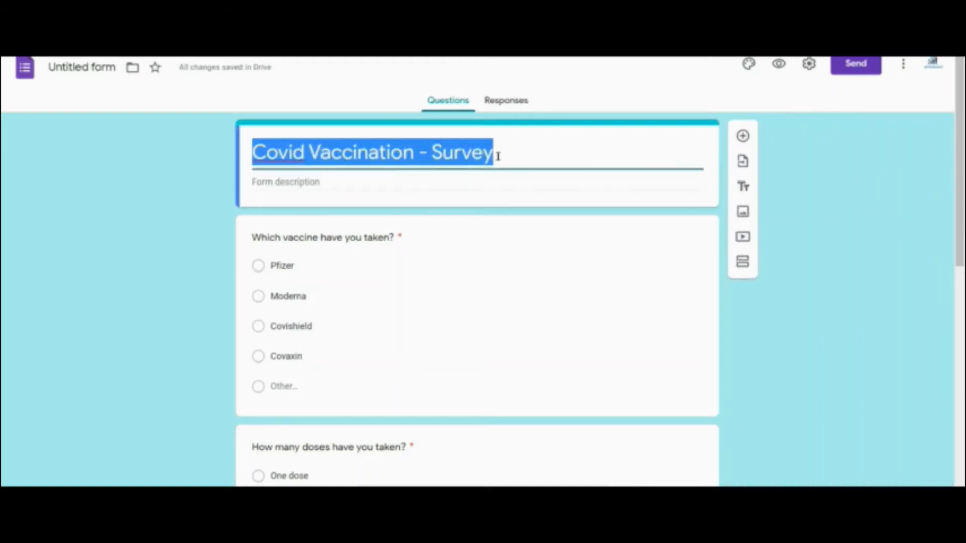
click(743, 212)
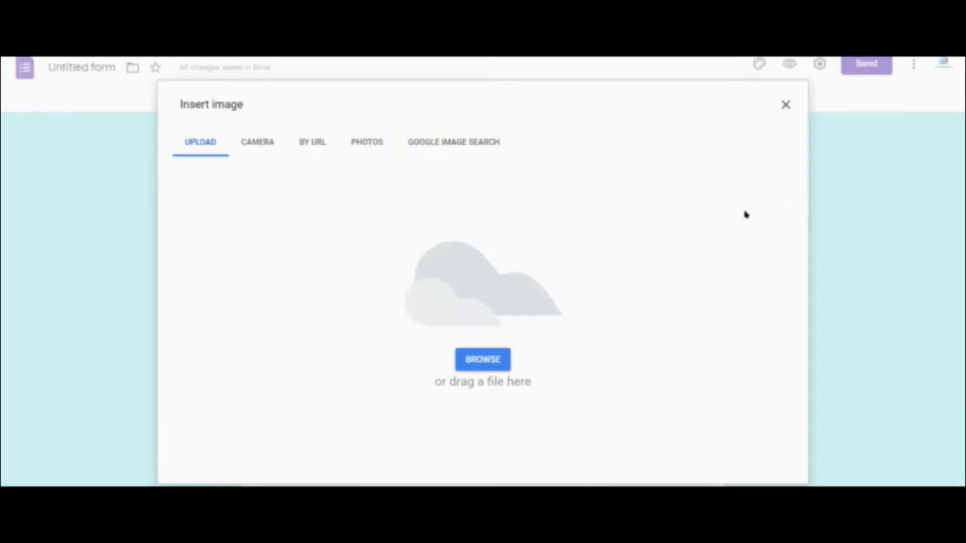
click(451, 143)
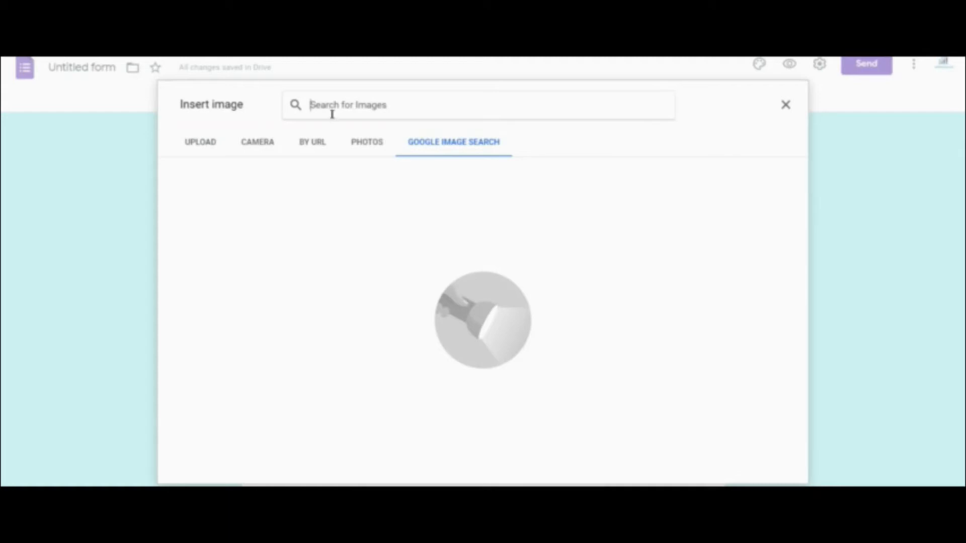
text(co)
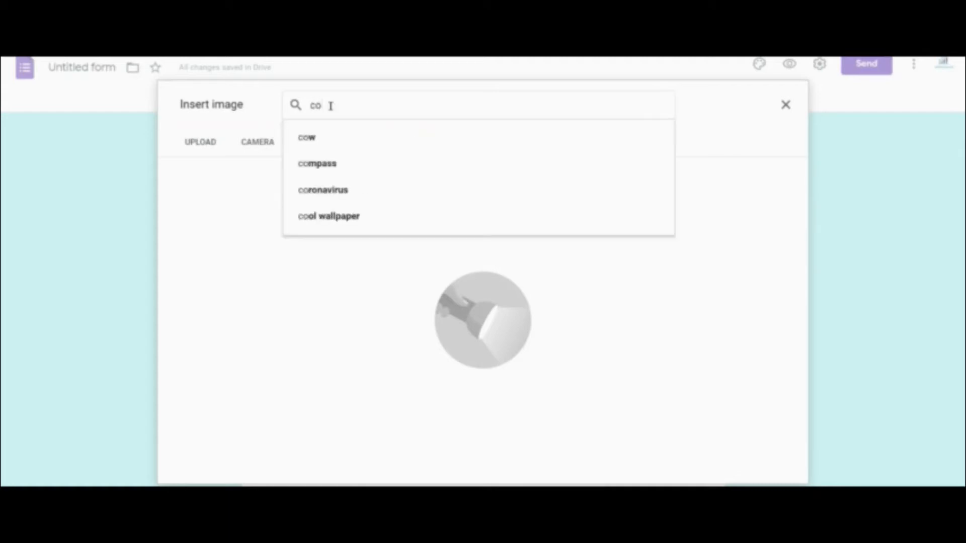
text(vid)
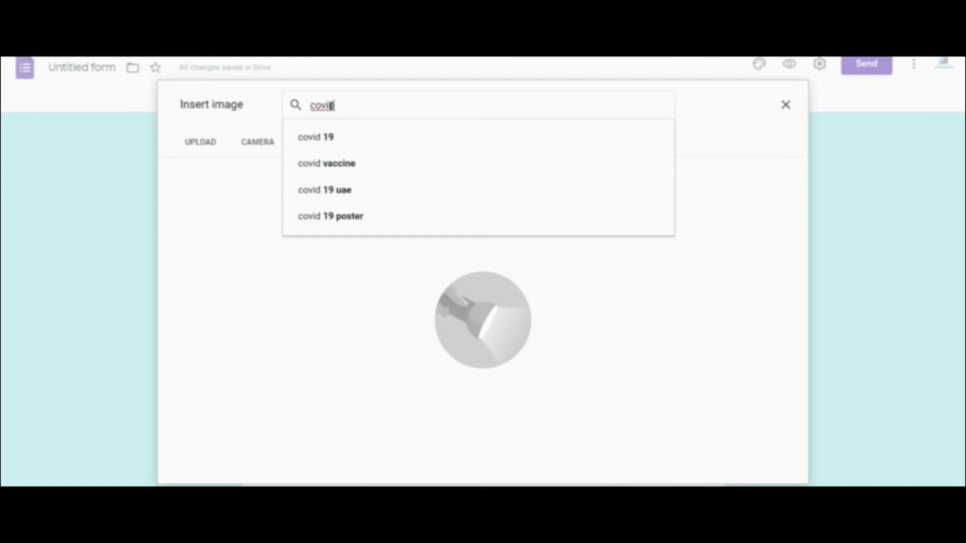
key(Return)
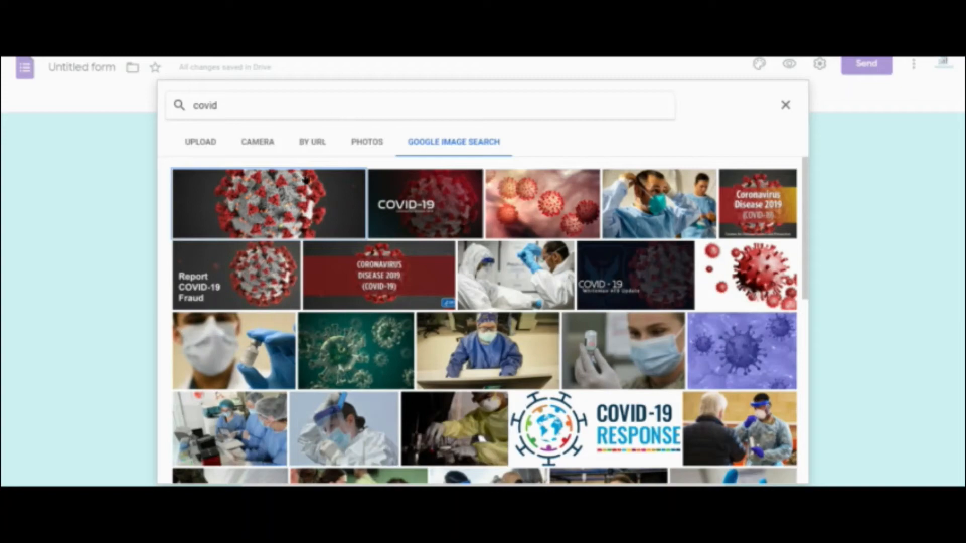
mouse_move(803, 220)
mouse_down()
mouse_move(815, 336)
mouse_move(807, 207)
mouse_up()
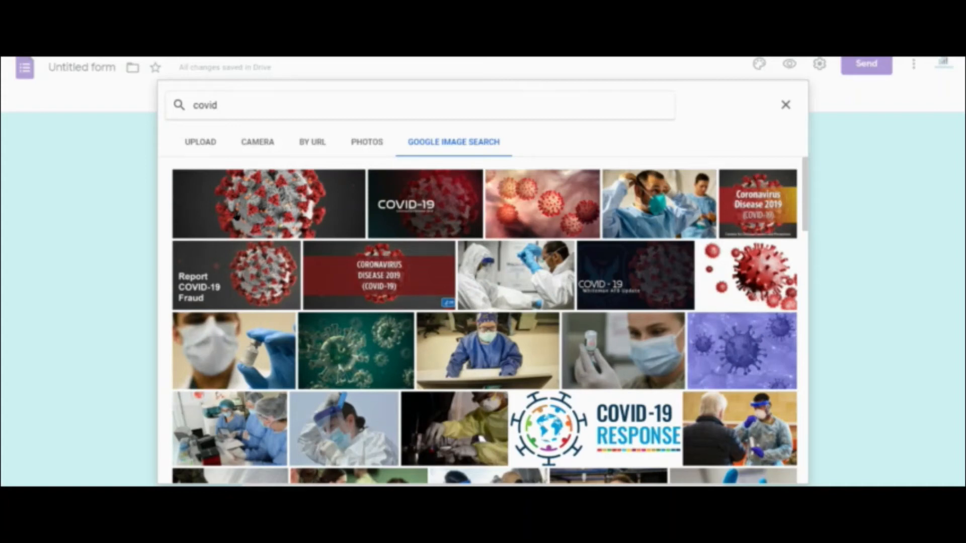
click(236, 216)
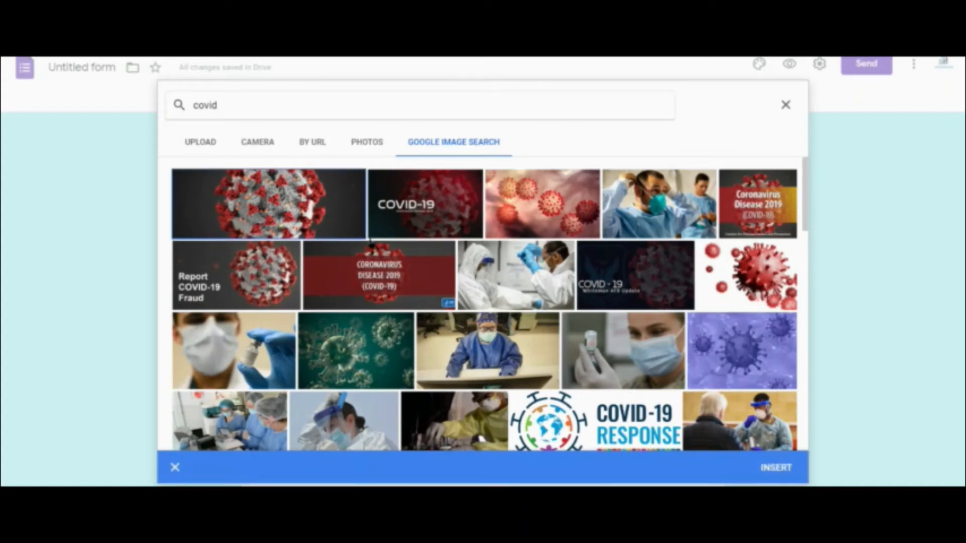
click(775, 467)
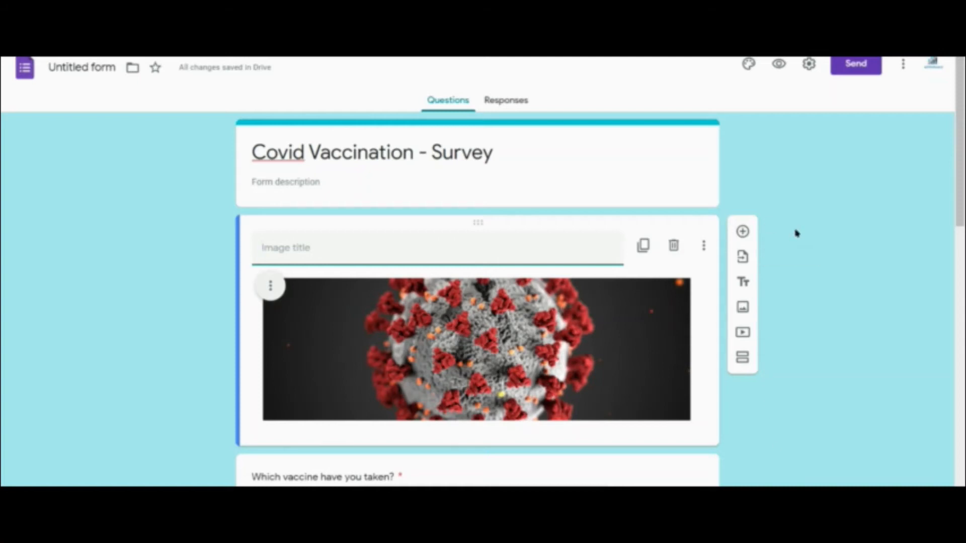
click(808, 271)
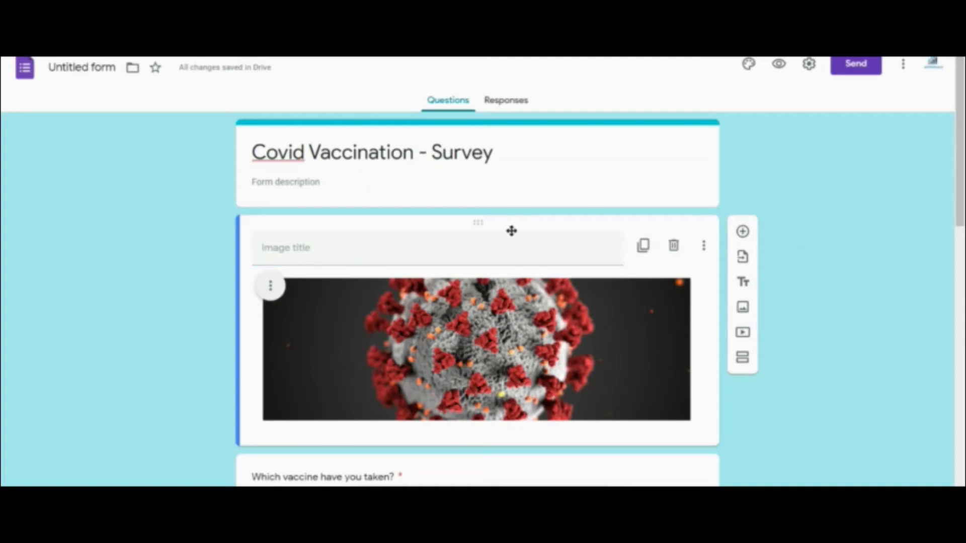
click(309, 164)
click(149, 275)
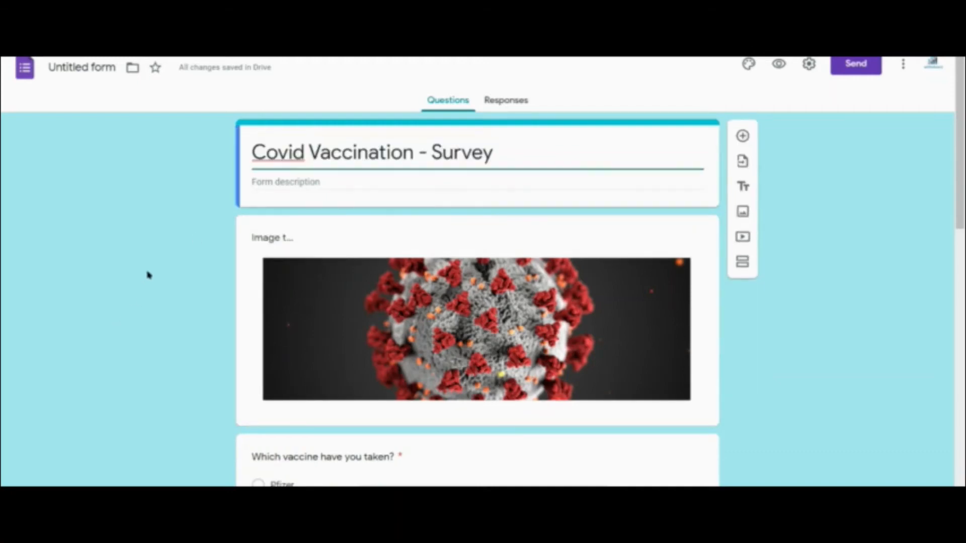
click(269, 241)
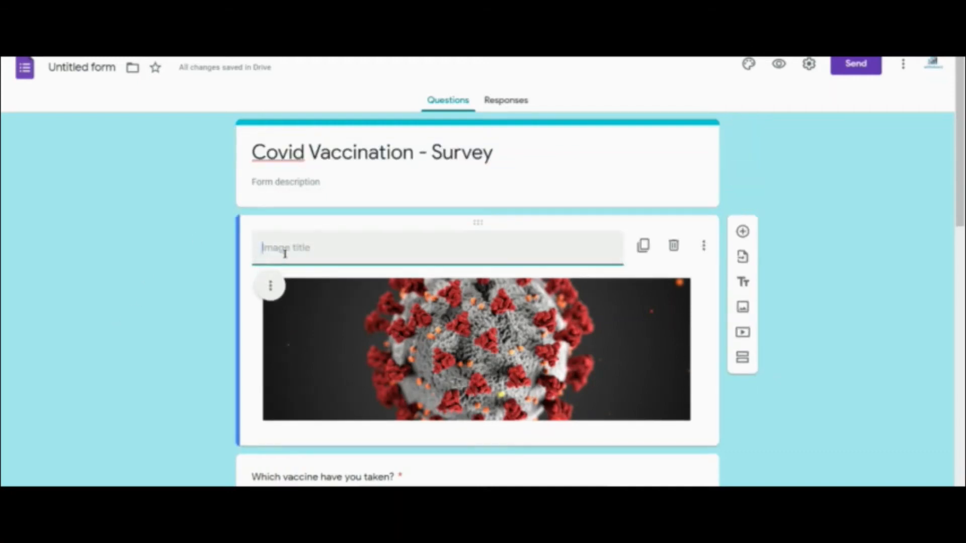
click(201, 316)
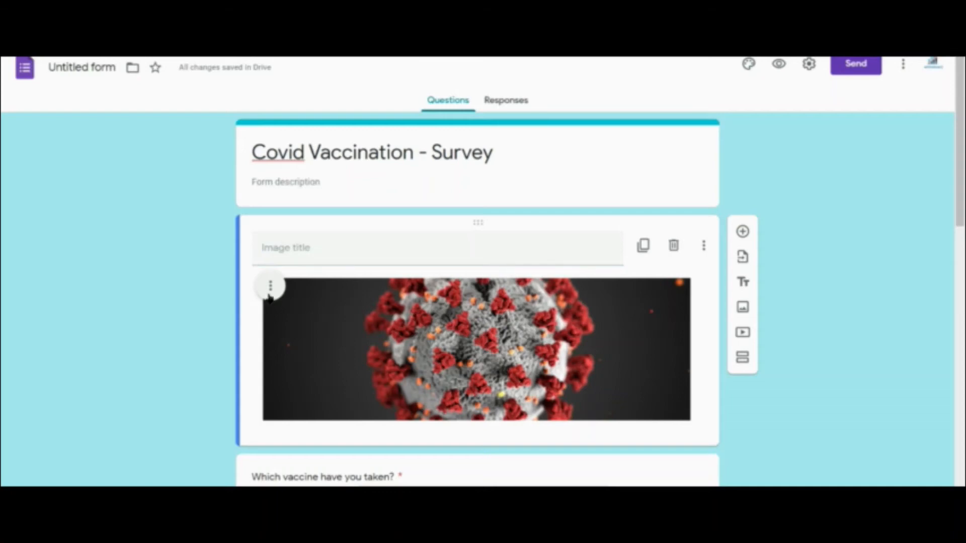
Center-align the coronavirus image and show its hover text field
click(274, 290)
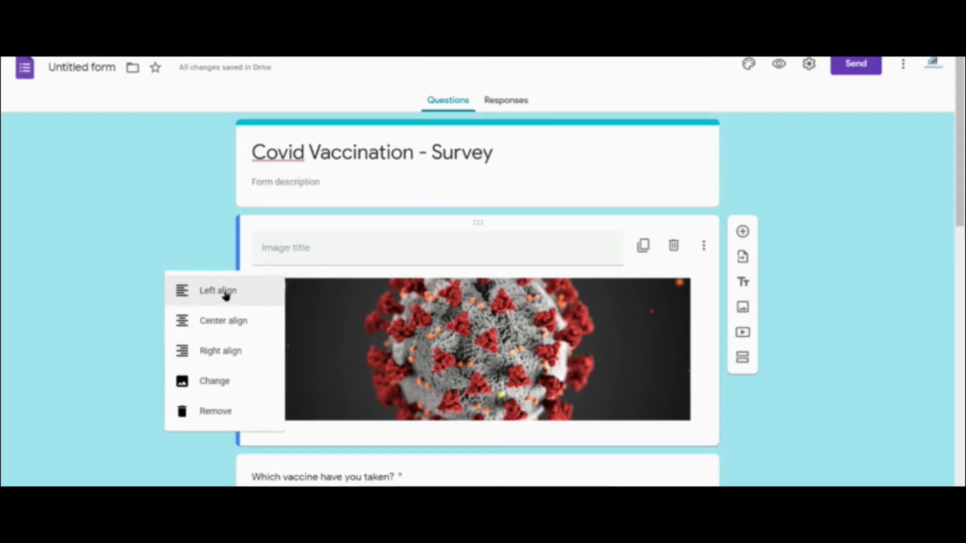
click(220, 322)
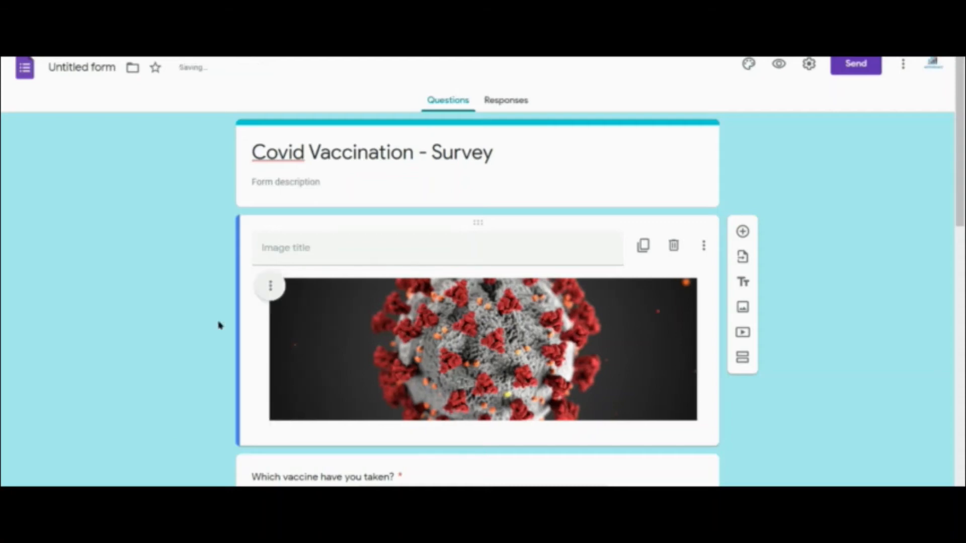
click(706, 249)
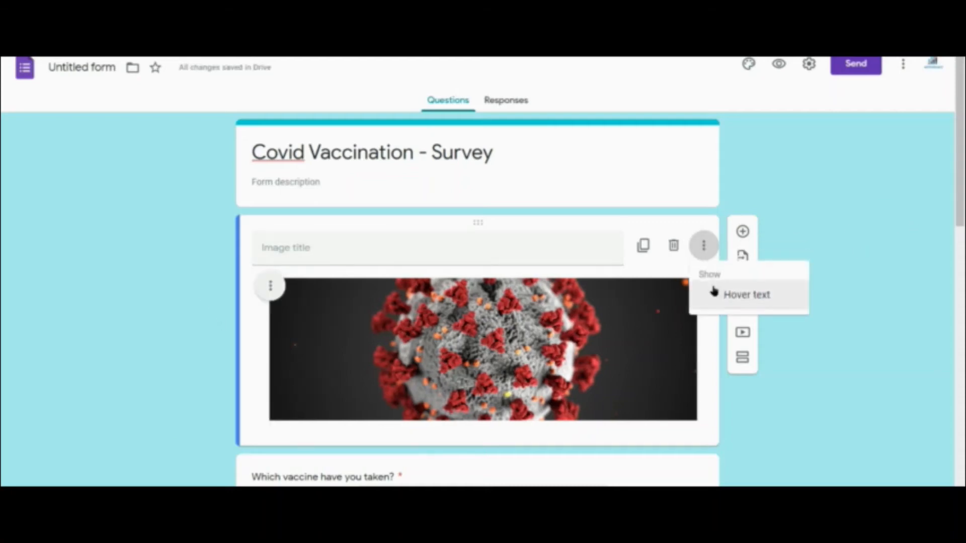
click(737, 294)
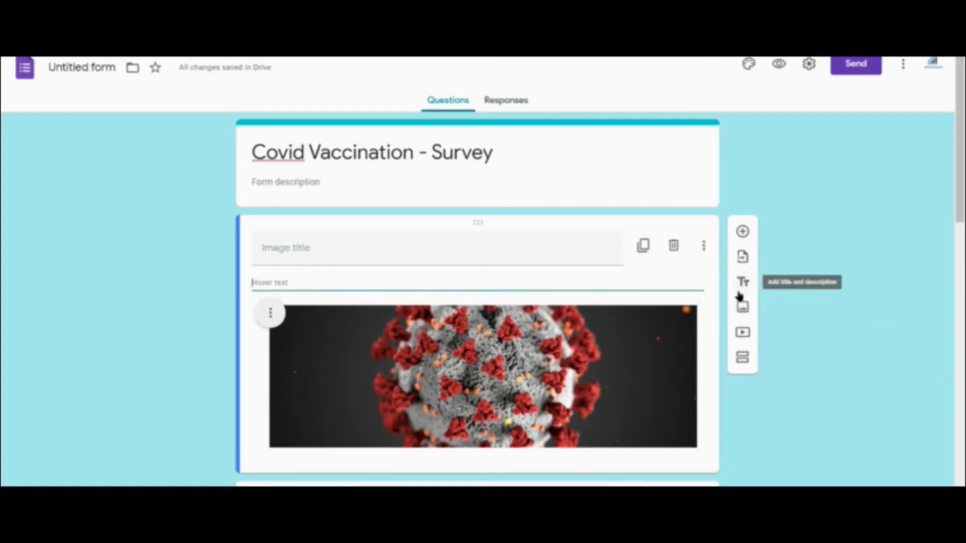
Hide the hover text field of the coronavirus image
click(705, 247)
click(705, 246)
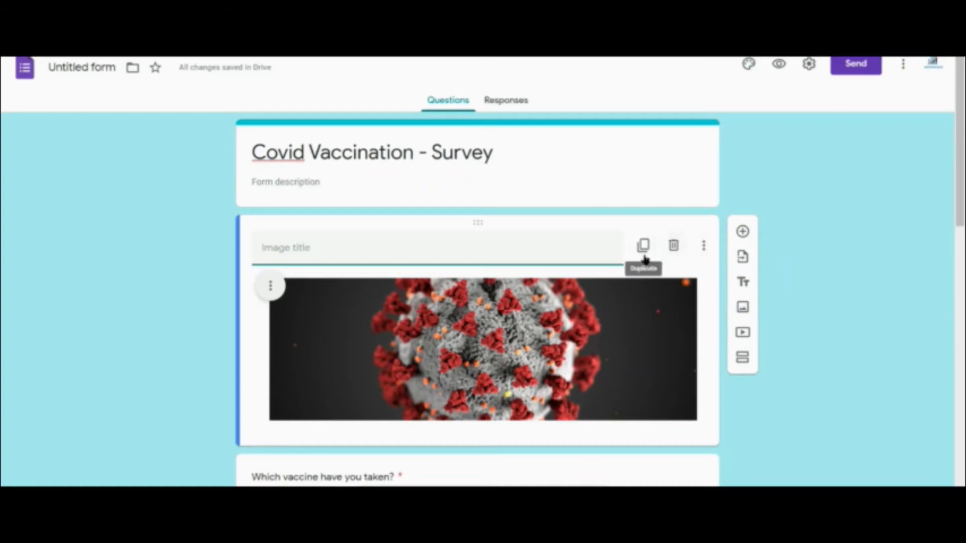
click(842, 274)
drag(960, 182, 943, 172)
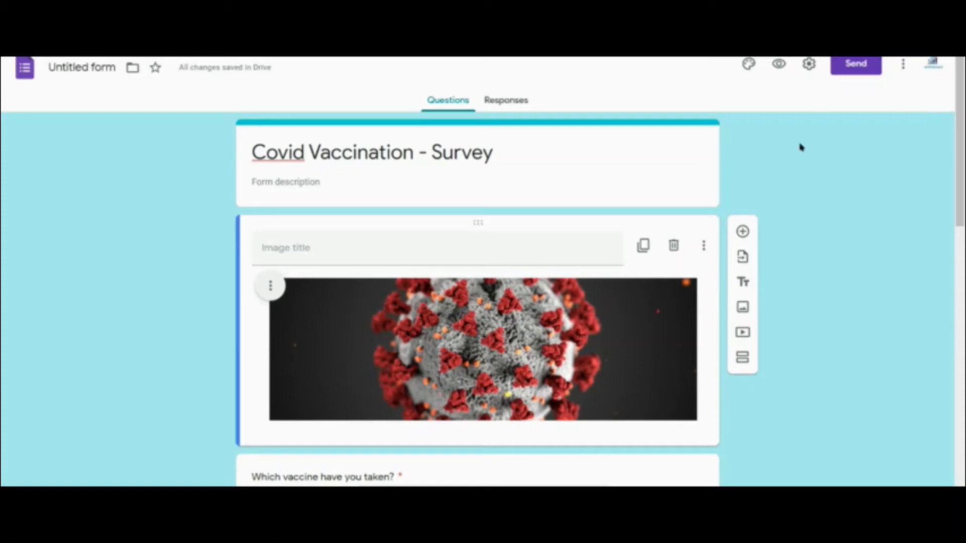
Preview the form, dismiss the autosave notice, and answer Pfizer for the vaccine taken
click(778, 65)
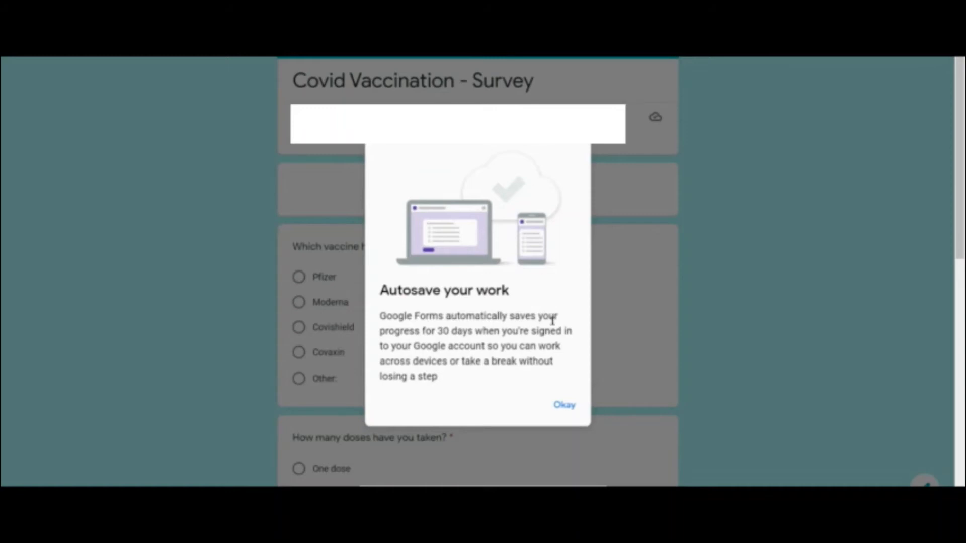
click(564, 404)
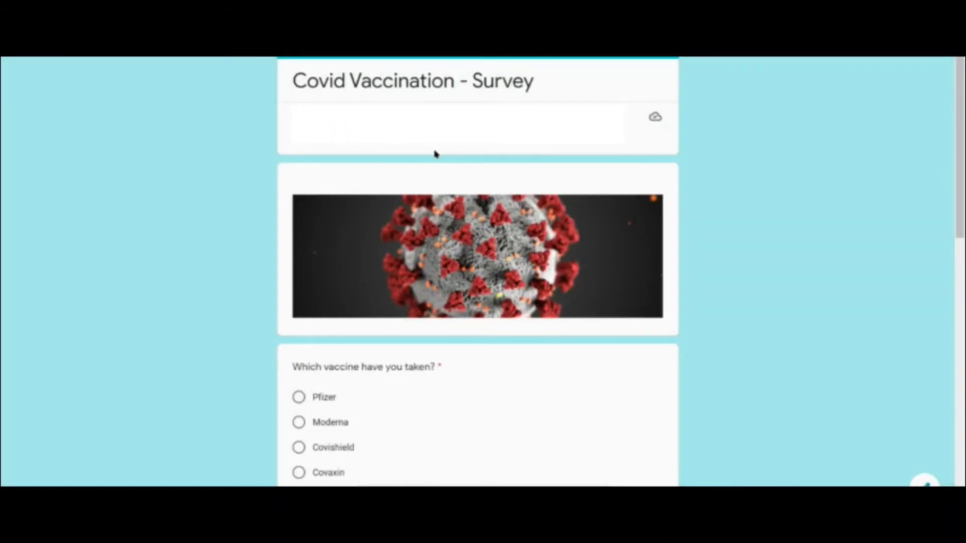
drag(959, 132, 934, 162)
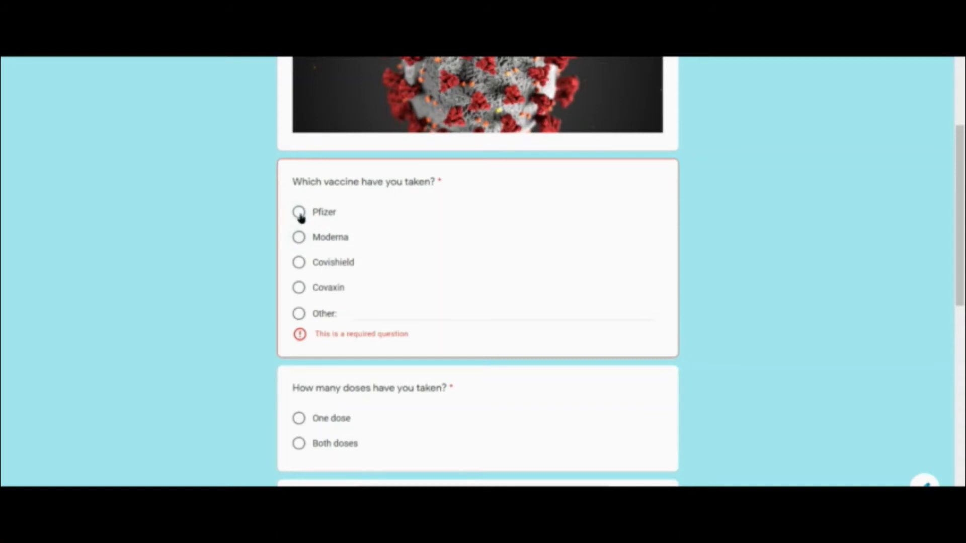
click(299, 213)
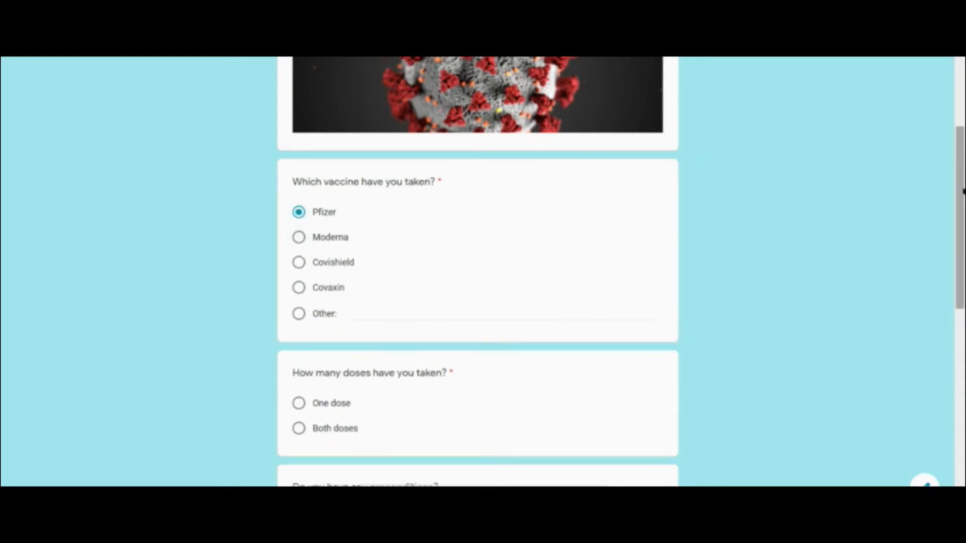
Answer "Both doses" for the number of doses and "No" for preconditions
drag(960, 191, 960, 256)
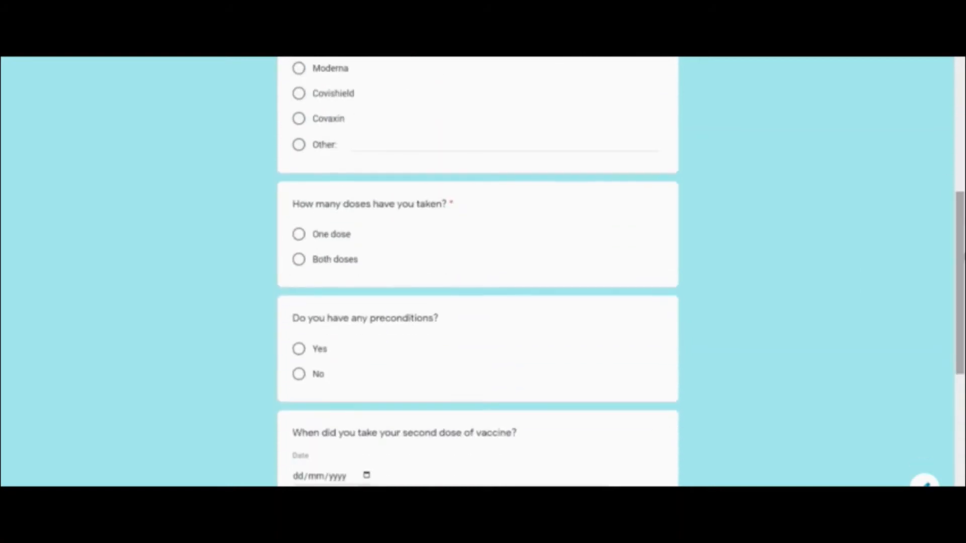
click(302, 262)
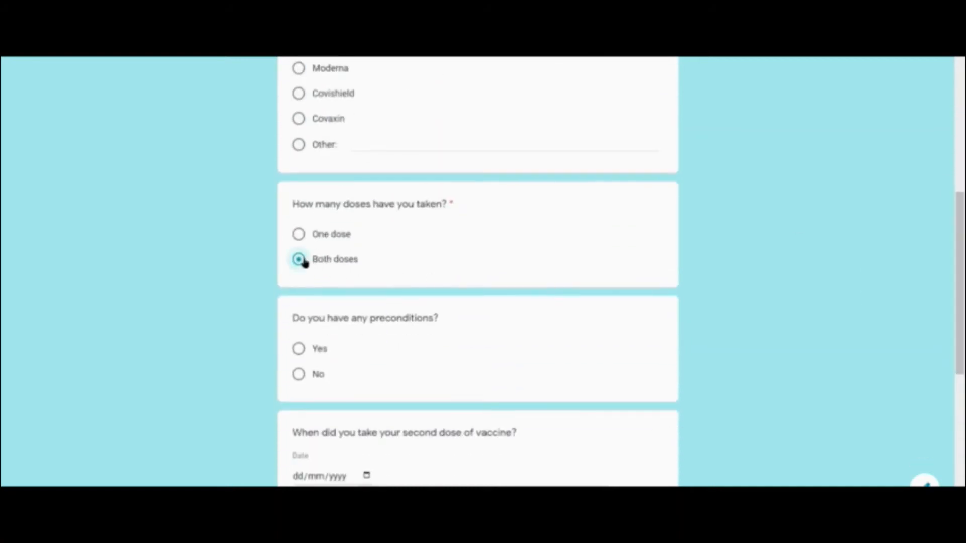
click(300, 378)
Set the second vaccine dose date to 19/08/2021
drag(961, 254, 961, 266)
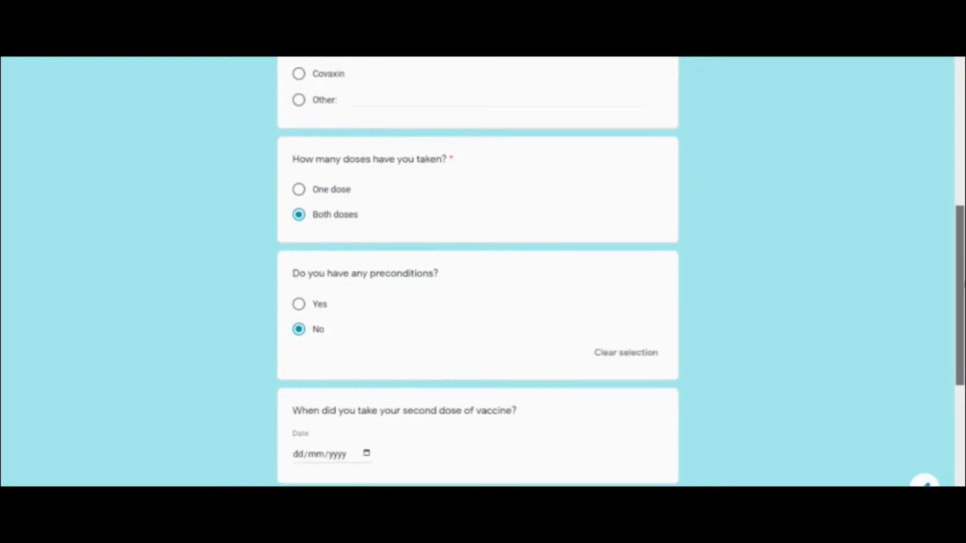
scroll(910, 332, down, 5)
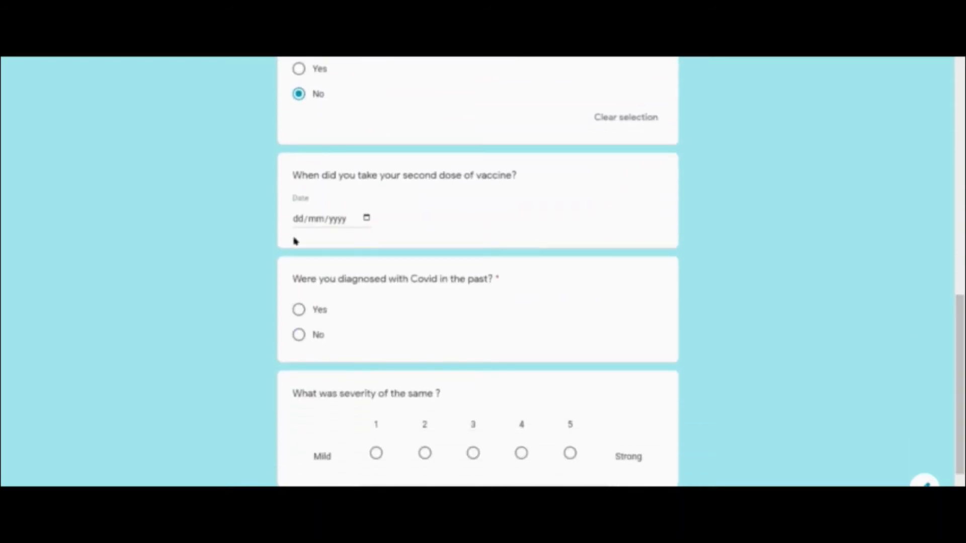
click(366, 224)
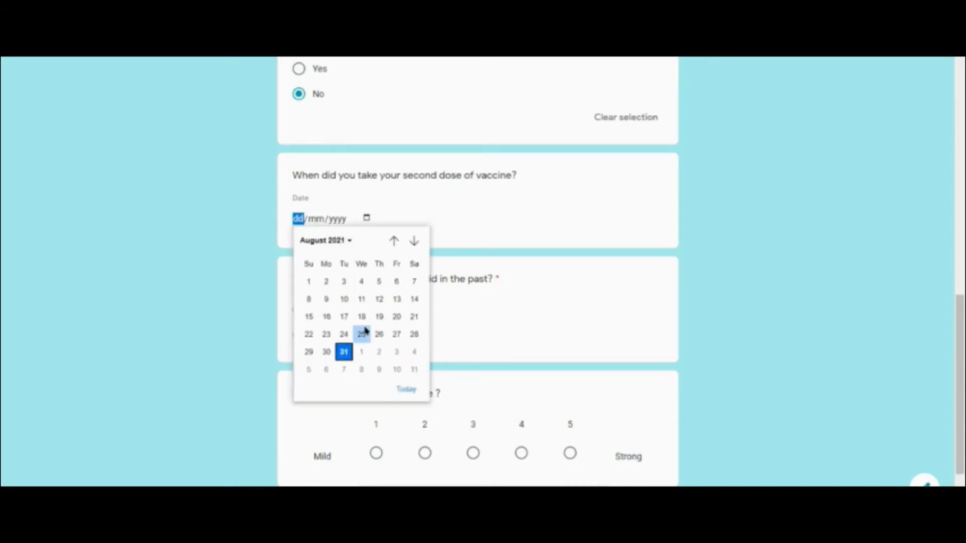
click(379, 317)
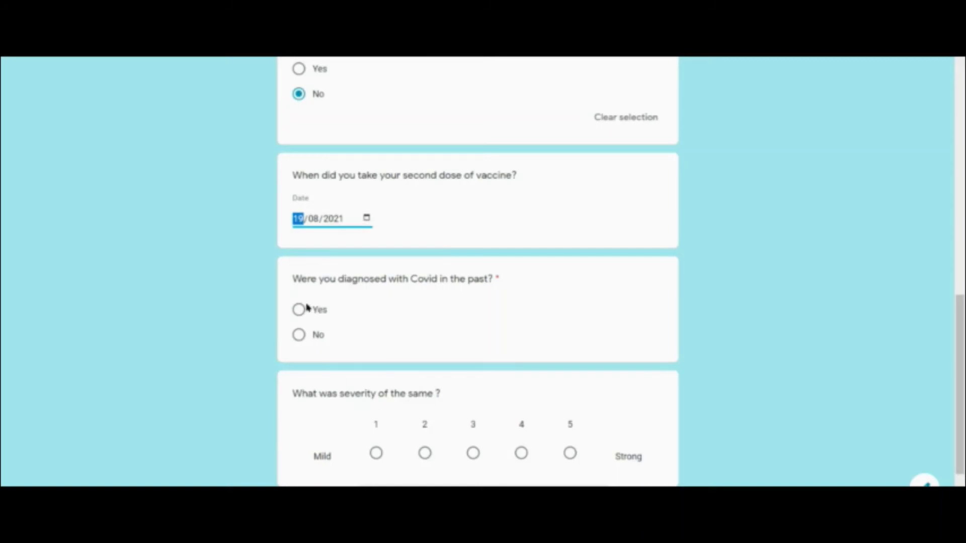
Answer "No" to the past Covid diagnosis question, leave the severity blank, and submit the response
click(298, 334)
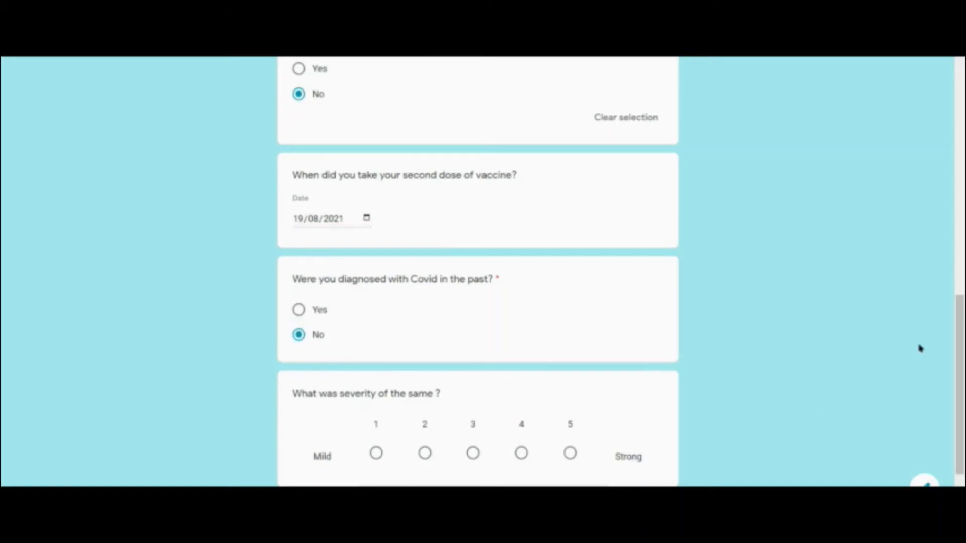
scroll(957, 315, down, 2)
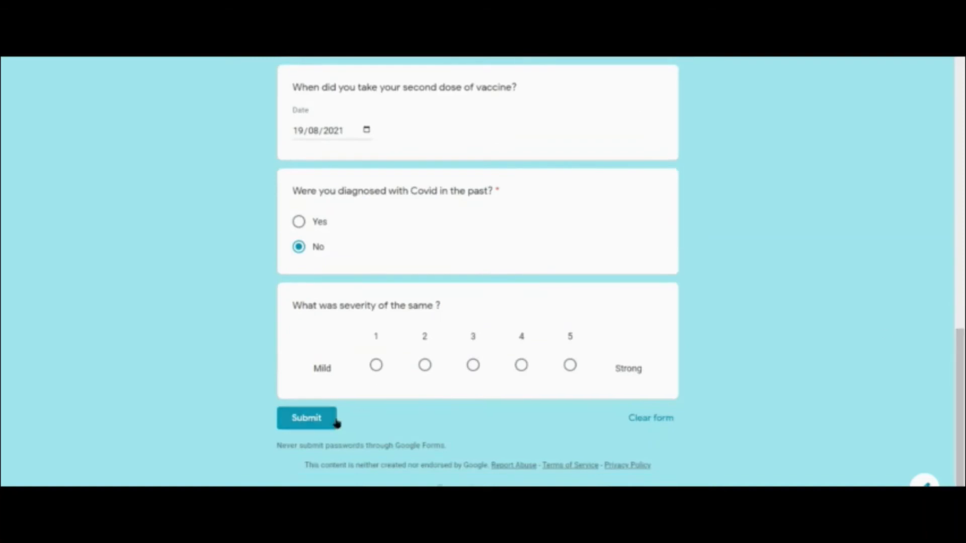
click(306, 421)
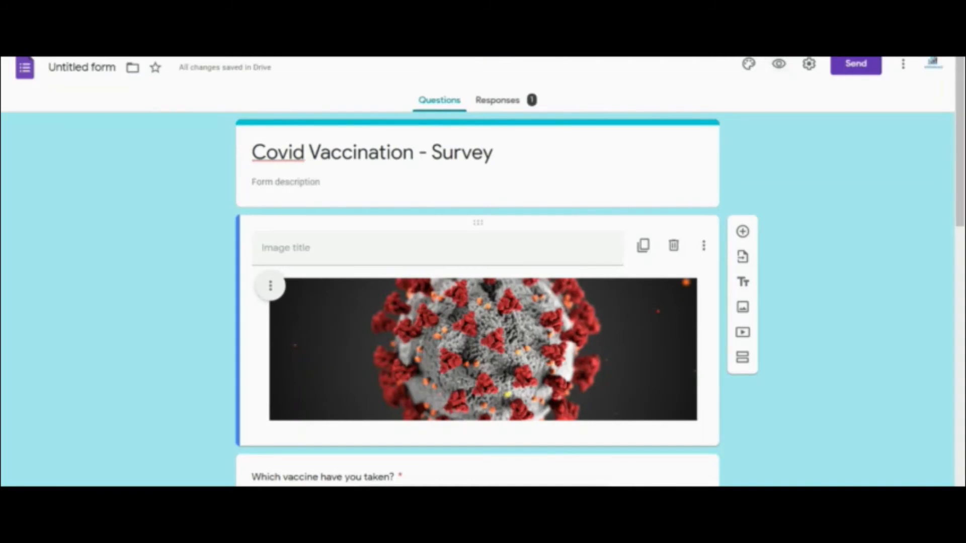
Review the email, link and HTML embed options for sending the form, including the form-in-email option, and close them without sending
click(850, 70)
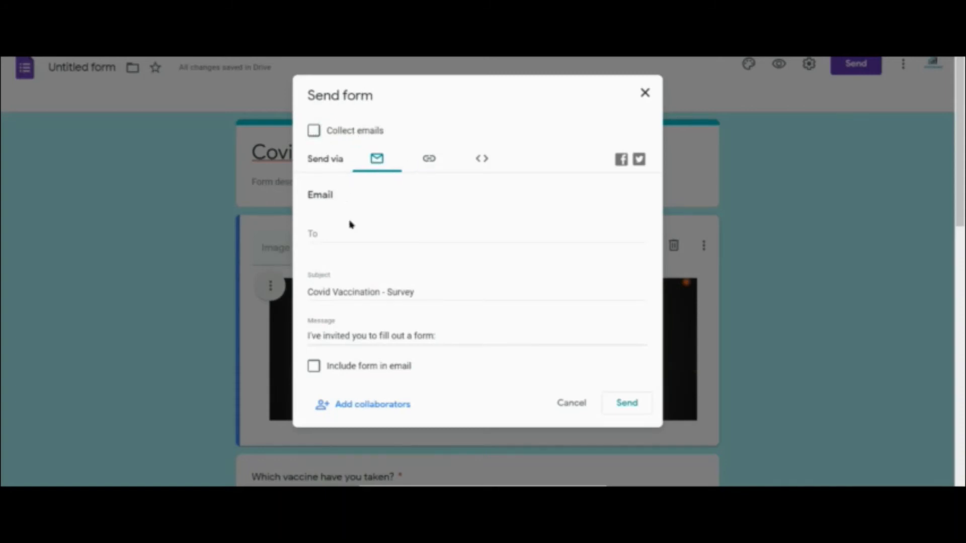
click(325, 230)
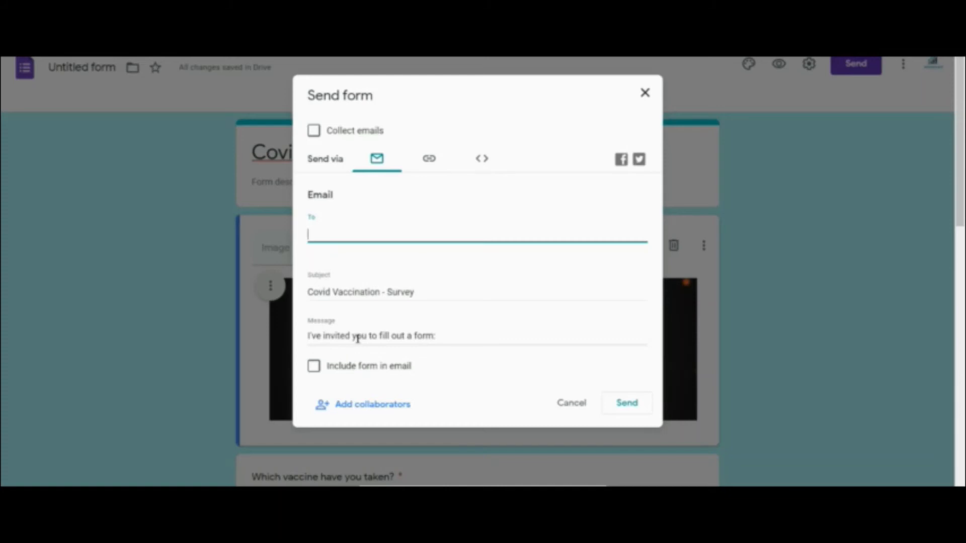
click(313, 367)
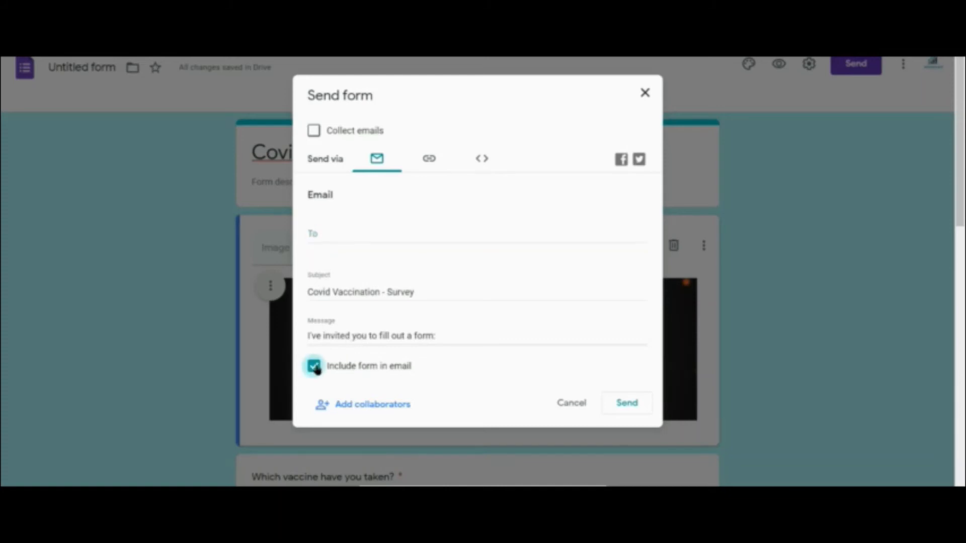
click(315, 368)
click(429, 159)
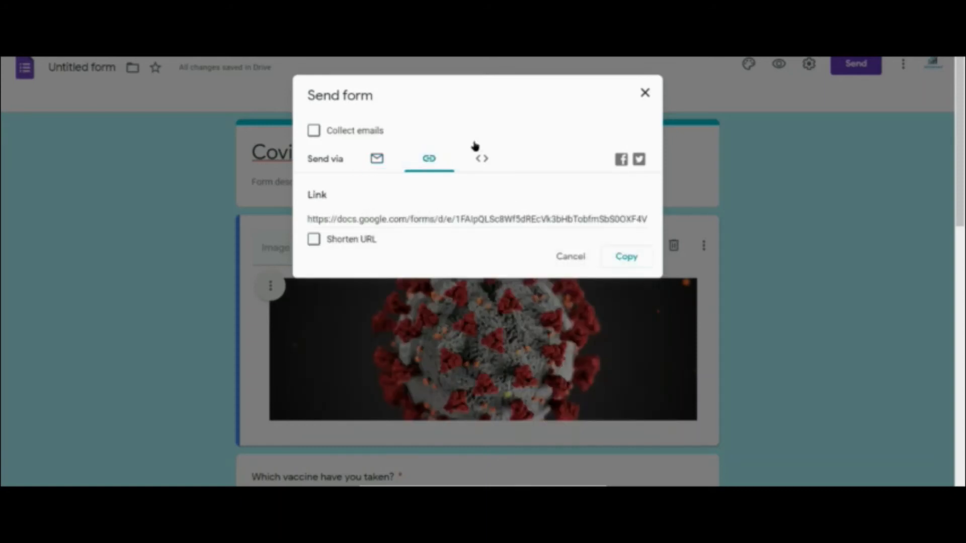
click(481, 159)
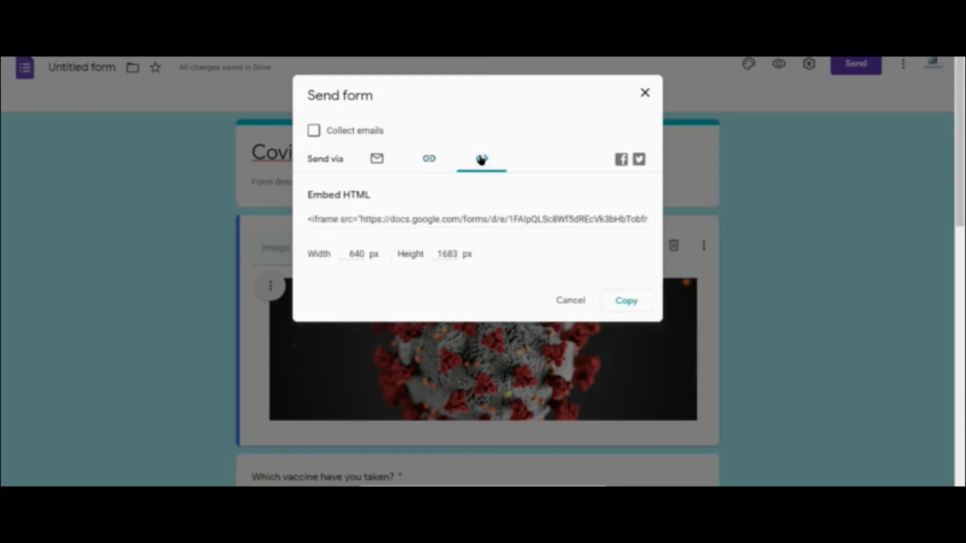
click(377, 159)
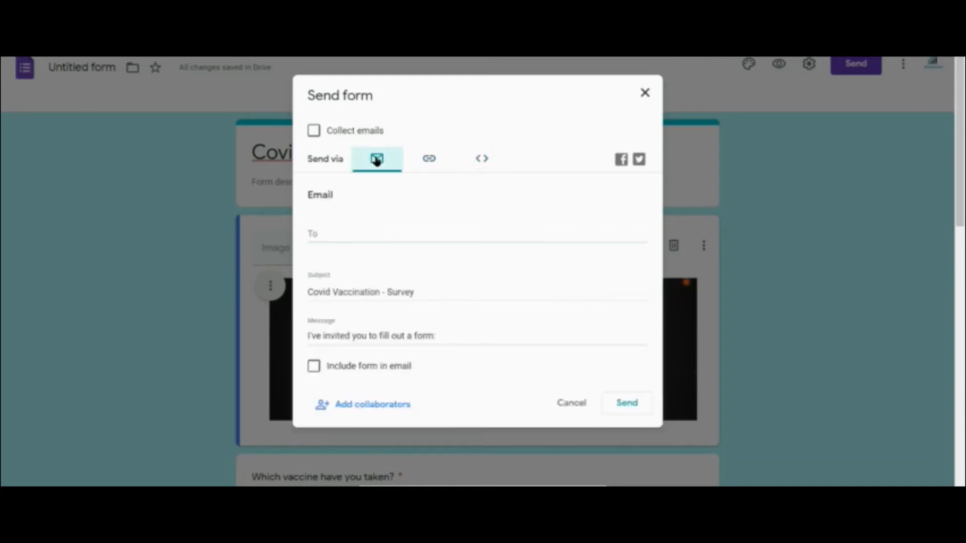
click(330, 238)
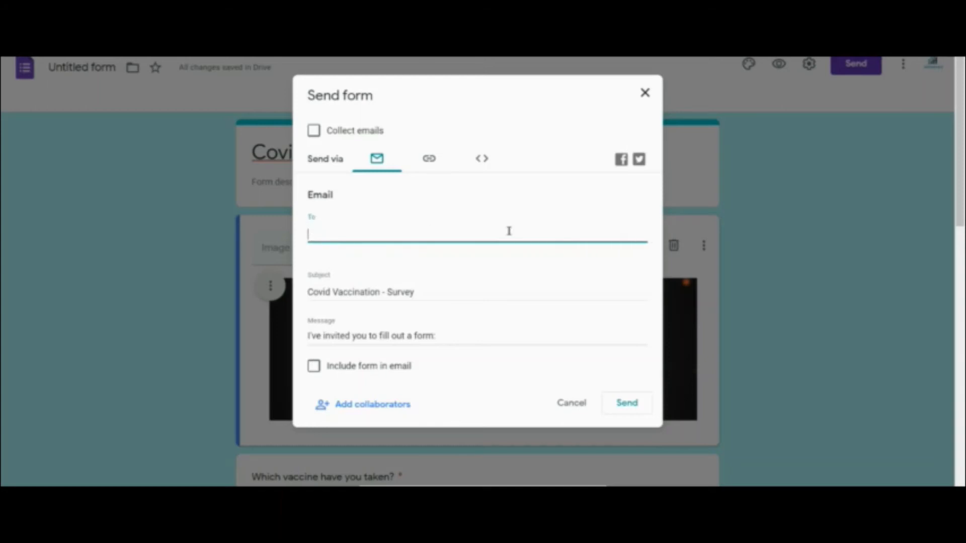
click(790, 152)
Create a QR code for the form's page and download it
right_click(790, 152)
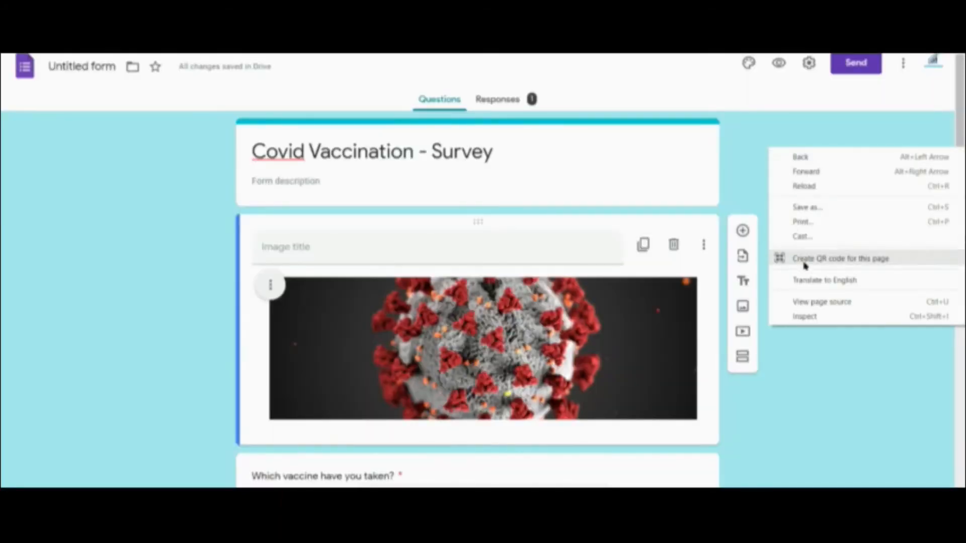
click(848, 260)
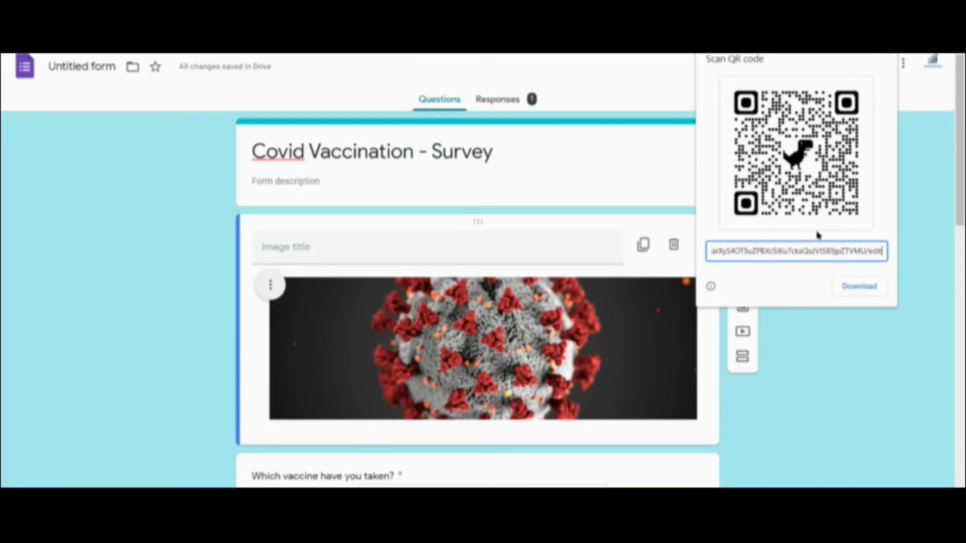
click(853, 292)
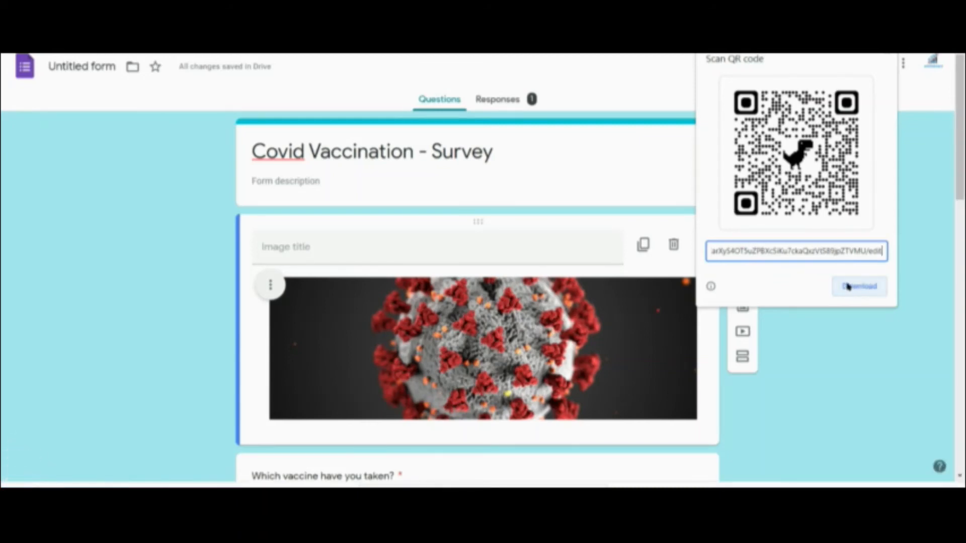
key(Escape)
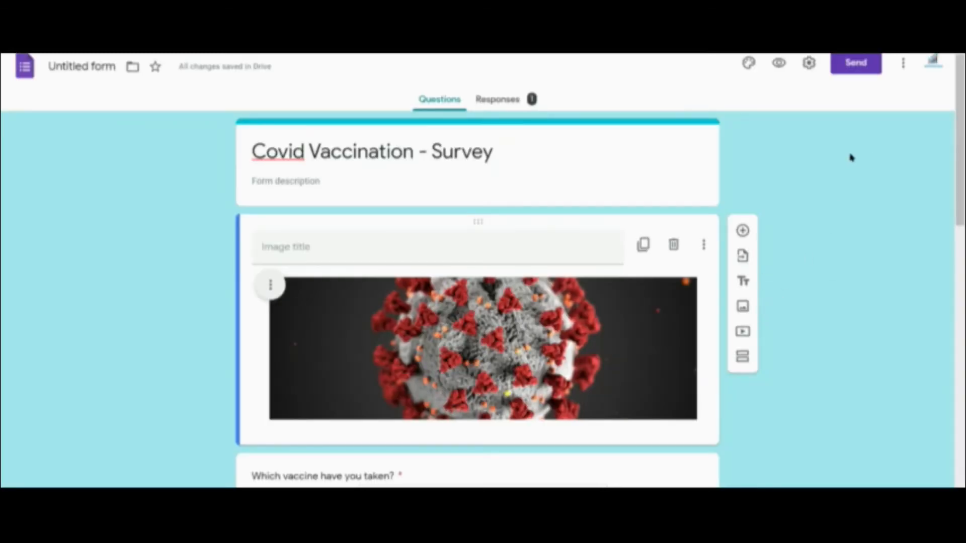
Examine the form's responses in the summary and question by question, going through to the severity question and back
click(496, 102)
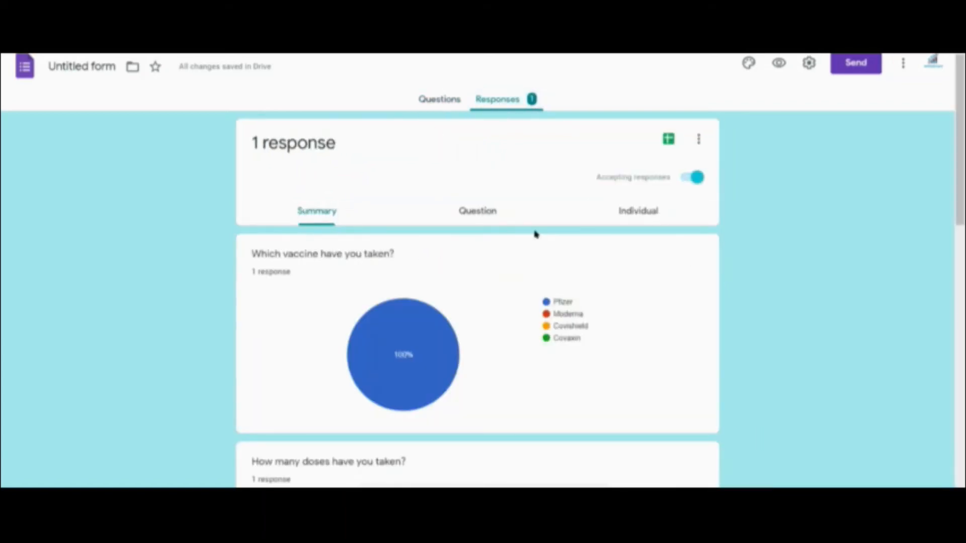
click(466, 217)
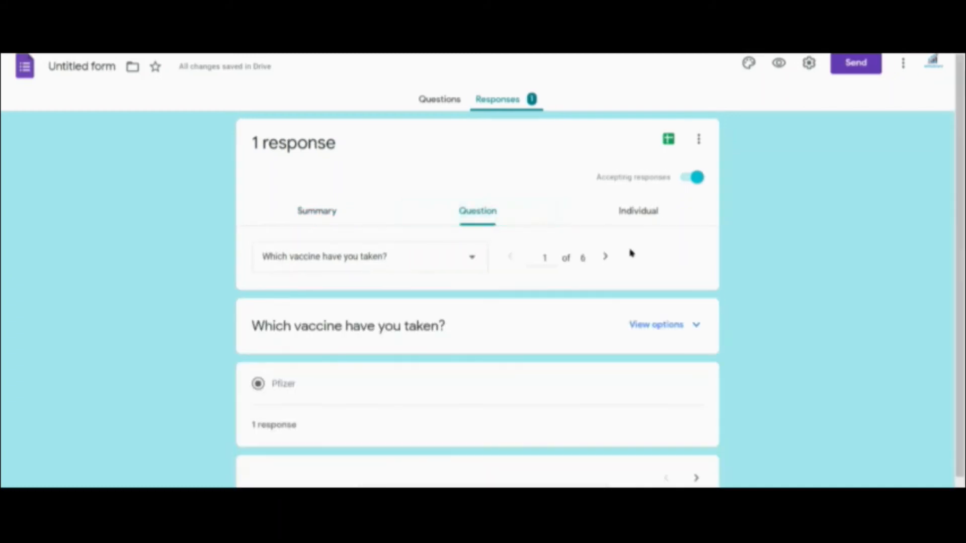
scroll(961, 185, down, 1)
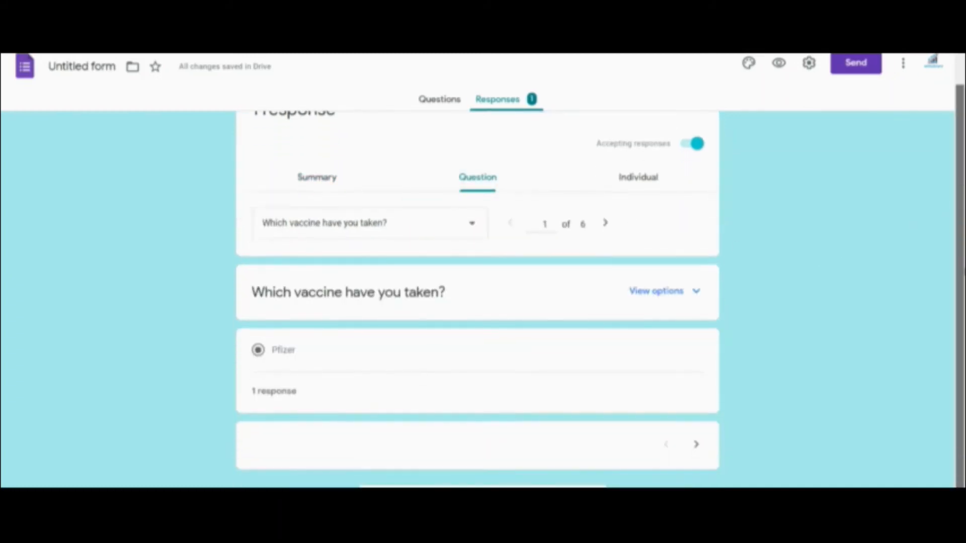
scroll(958, 216, up, 1)
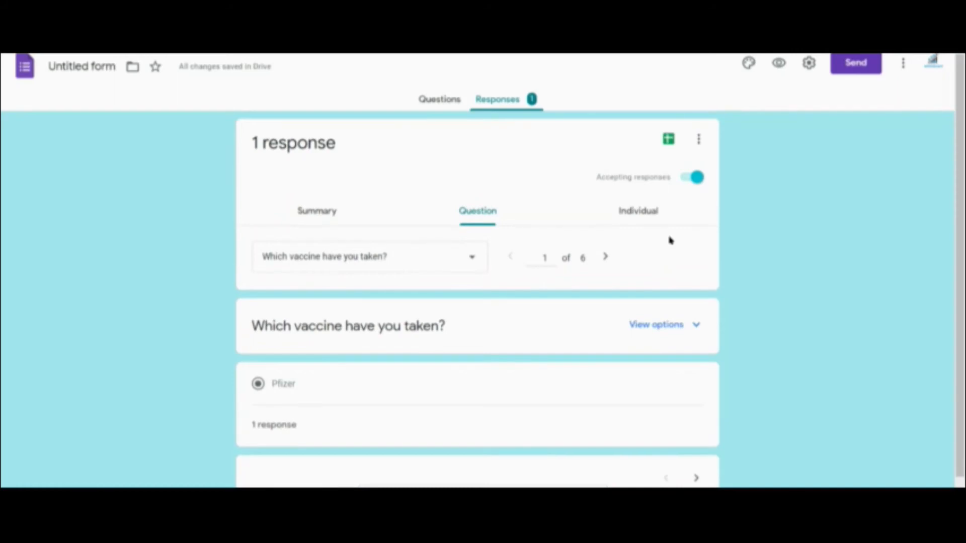
click(605, 259)
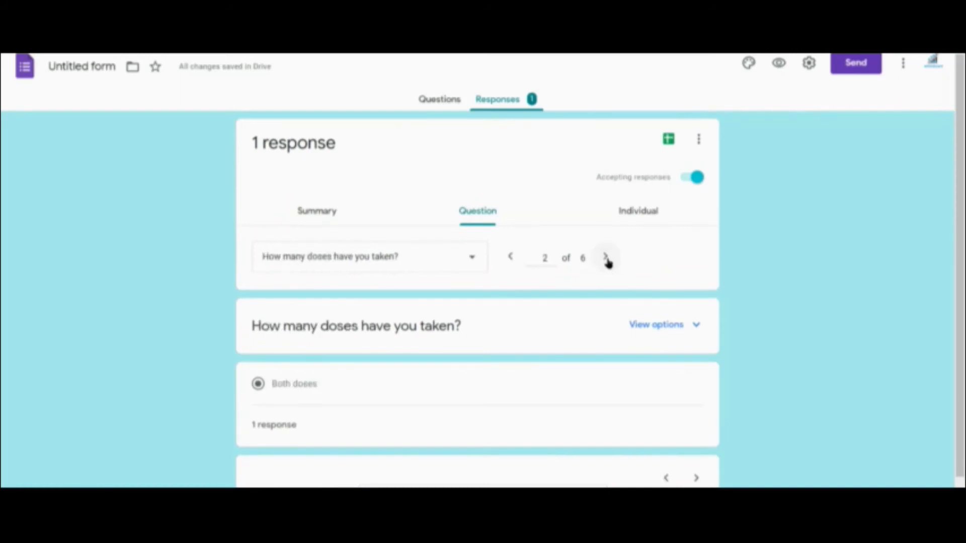
click(606, 260)
click(607, 260)
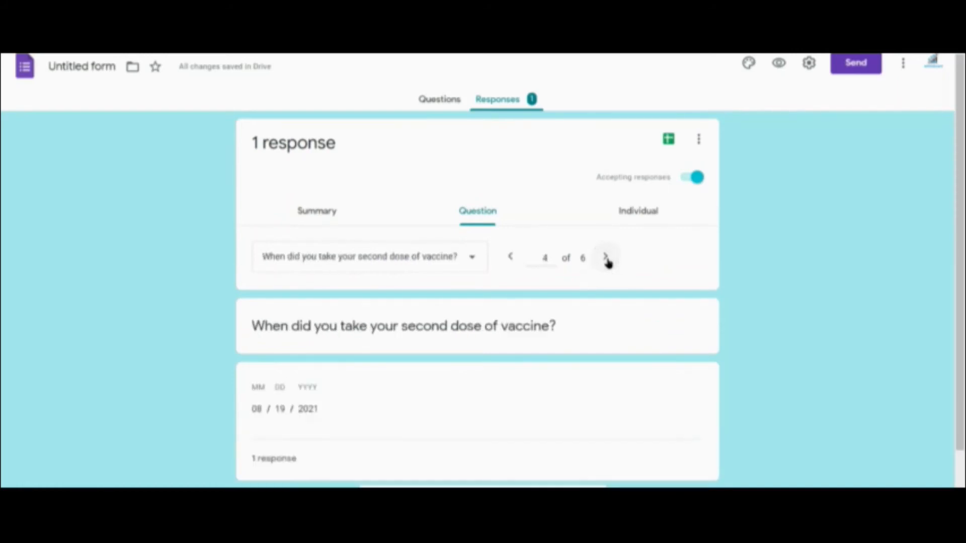
click(606, 258)
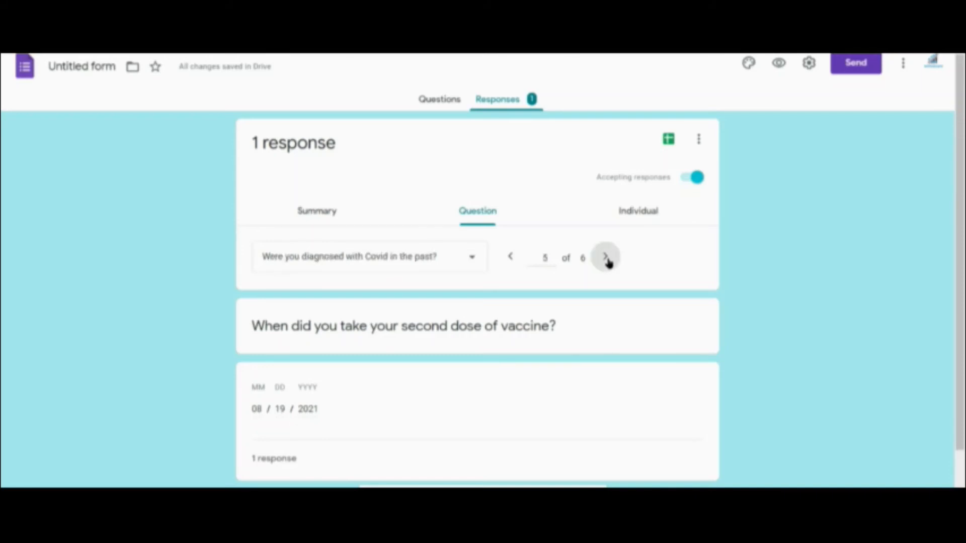
click(606, 260)
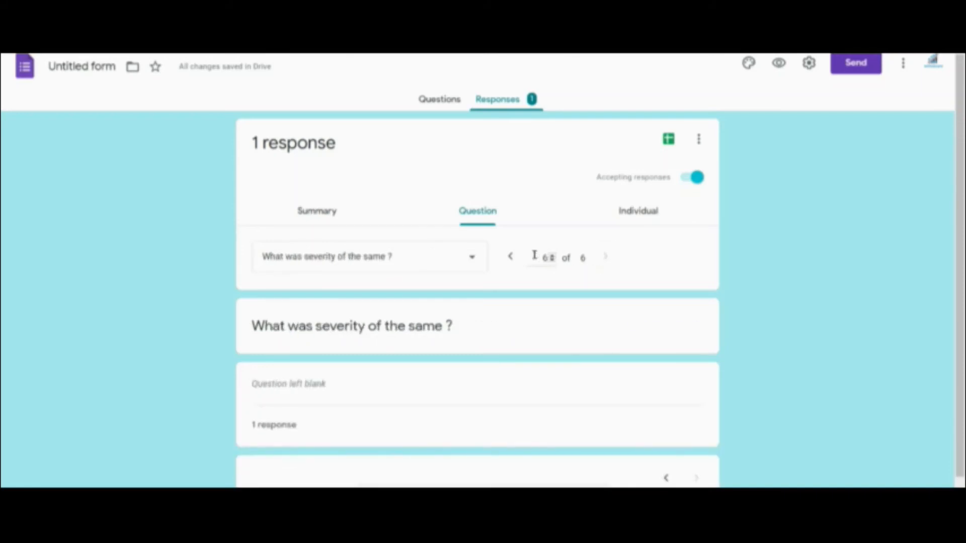
click(511, 258)
click(512, 259)
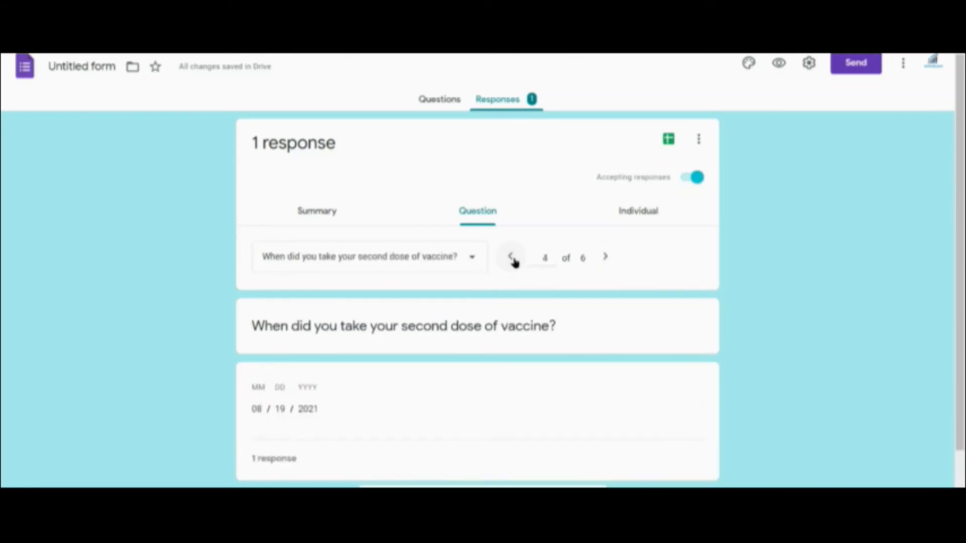
Examine the submitted response in the question, summary and individual views
click(512, 259)
click(323, 218)
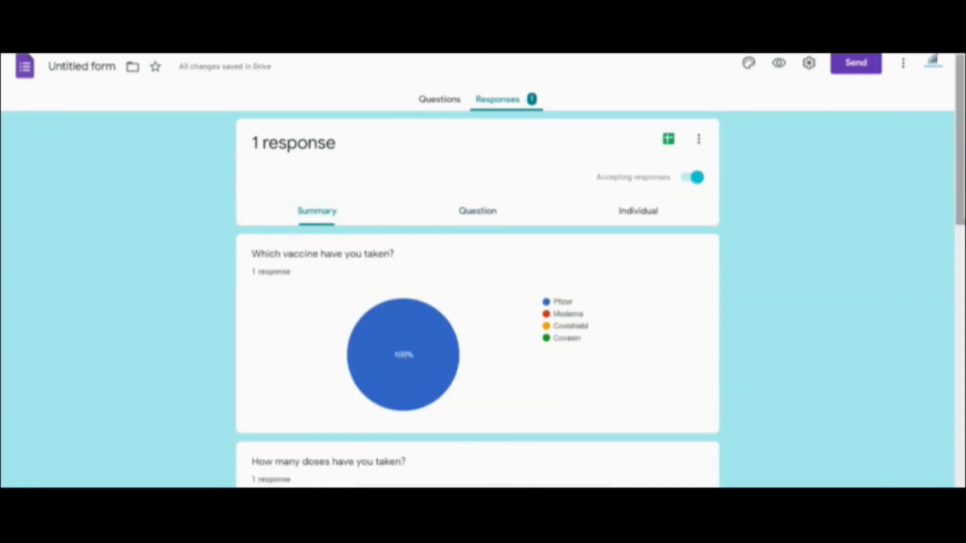
drag(960, 174, 831, 104)
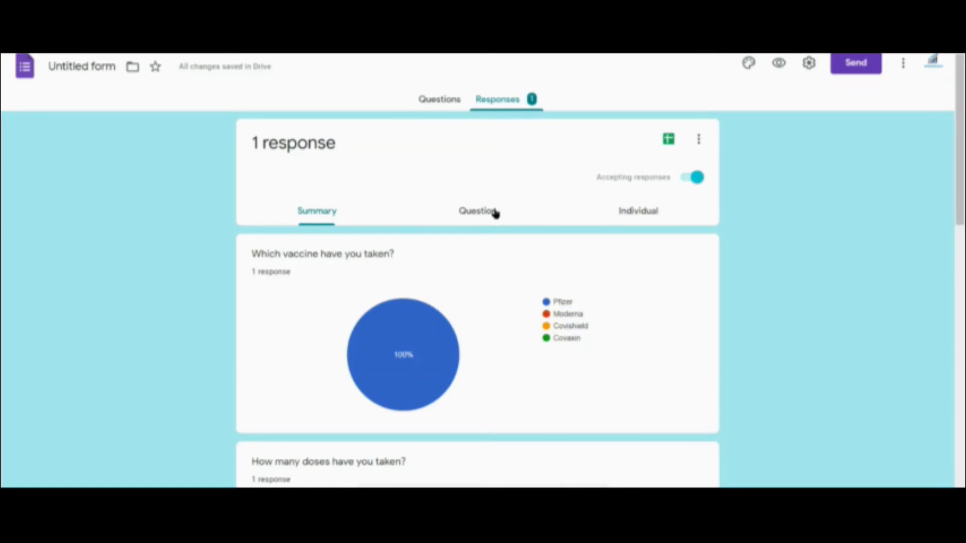
click(617, 213)
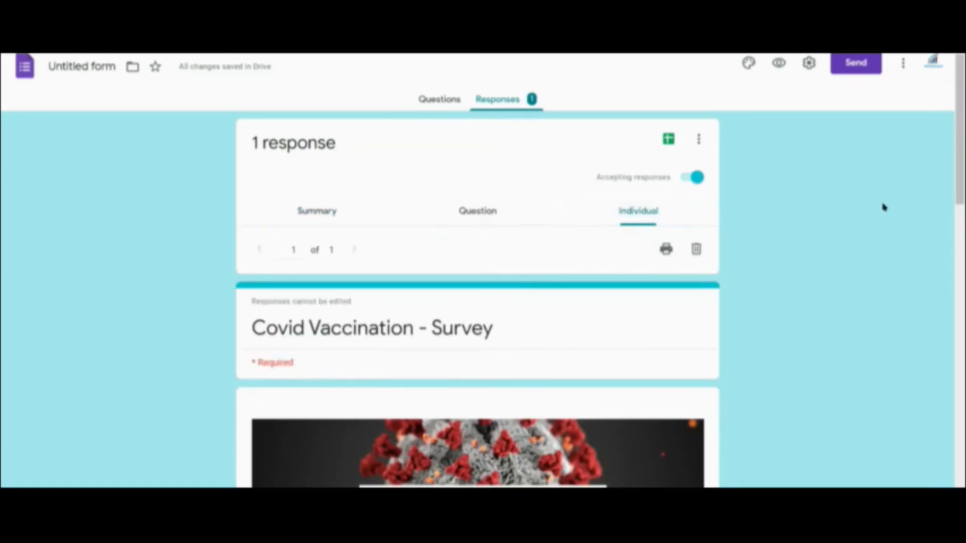
scroll(961, 151, down, 2)
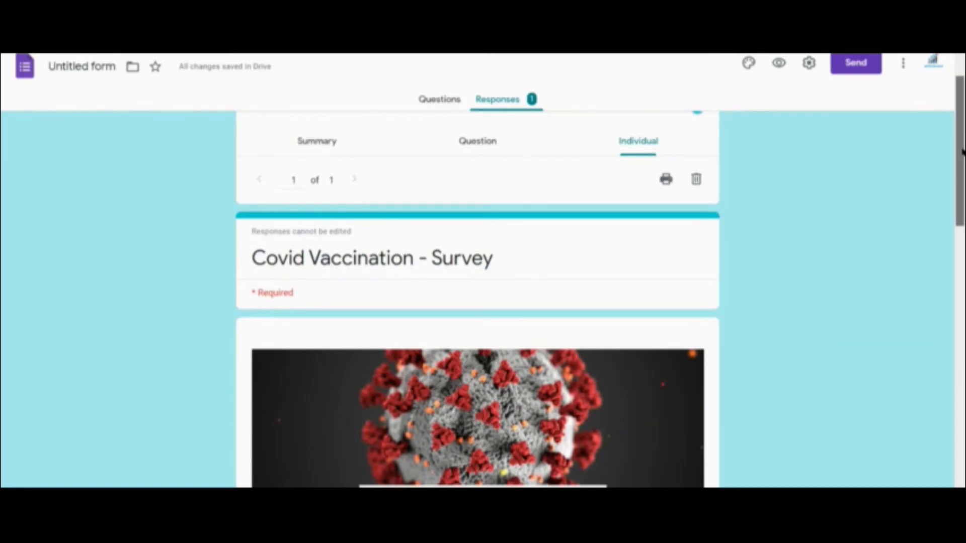
drag(961, 151, 962, 126)
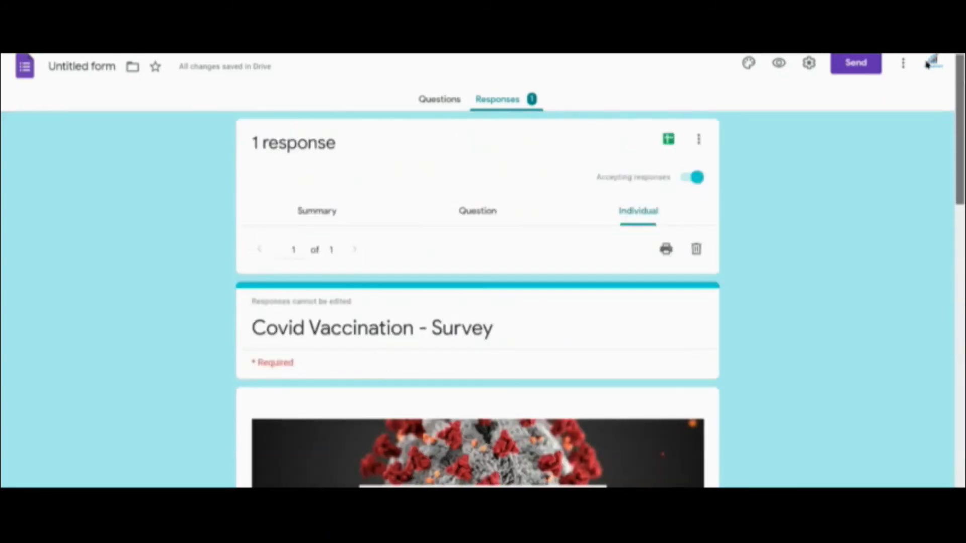
Preview the form and answer "Covishield" for the vaccine, "One dose" for the doses and "No" for preconditions
click(439, 99)
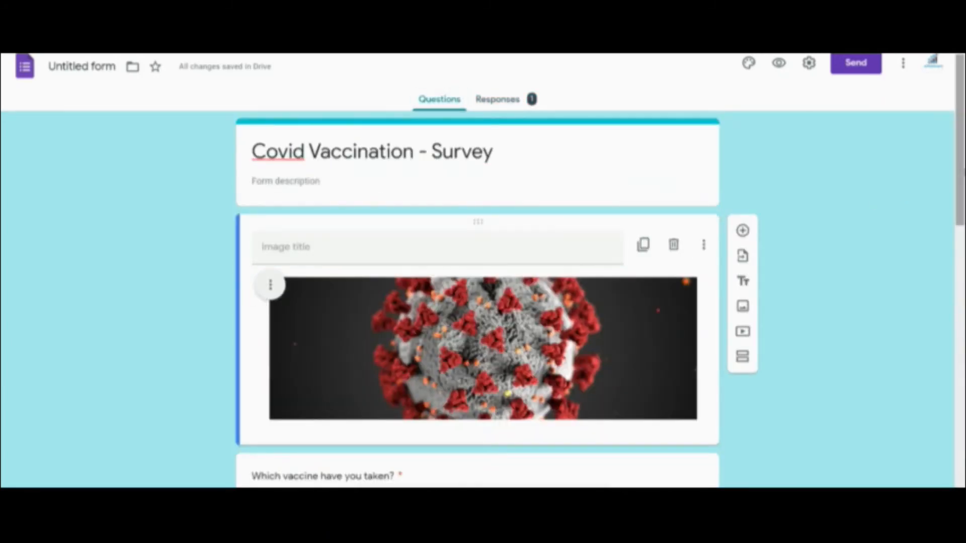
drag(959, 161, 961, 75)
click(775, 62)
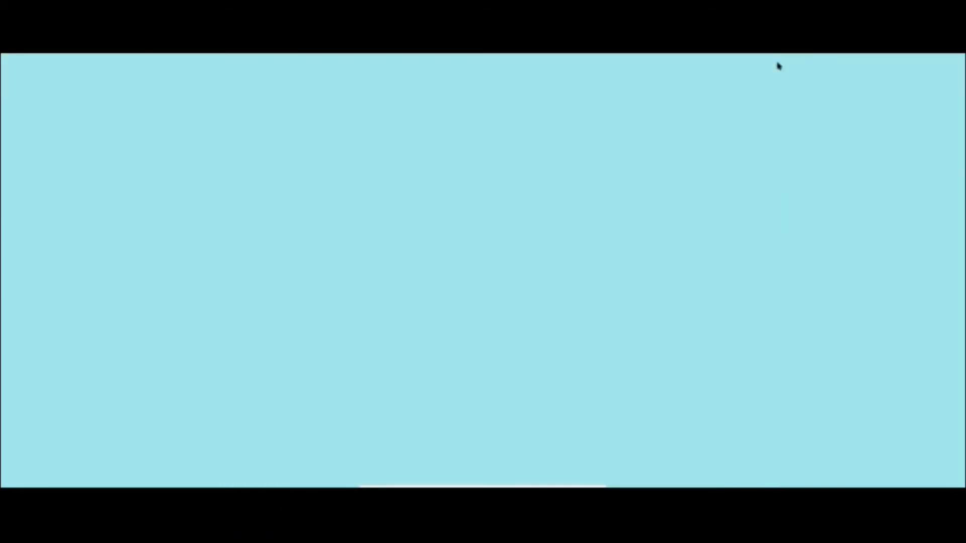
scroll(478, 271, down, 3)
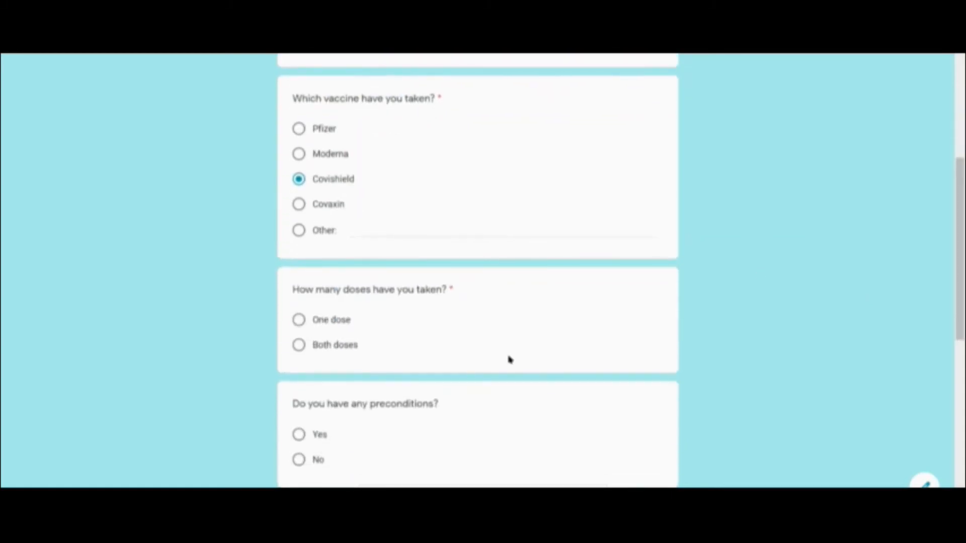
click(299, 320)
click(298, 460)
drag(961, 280, 961, 305)
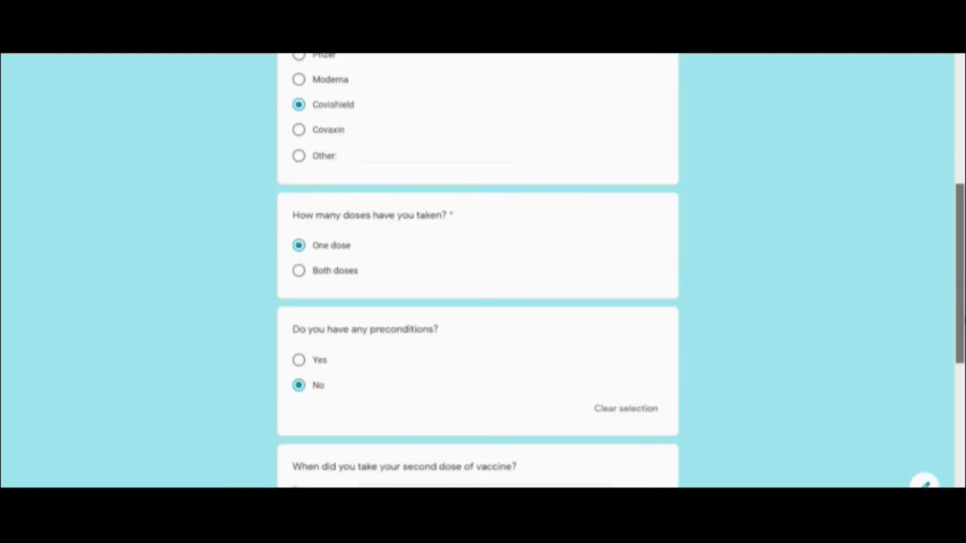
Answer "No" to the past Covid diagnosis question, leave the second dose date and severity blank, and submit the response
scroll(528, 346, down, 5)
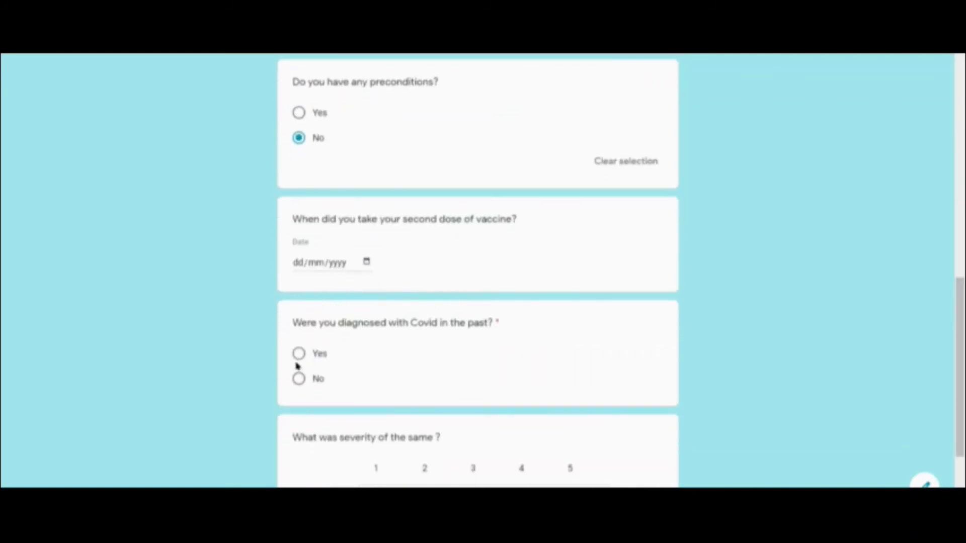
click(298, 378)
drag(958, 290, 961, 352)
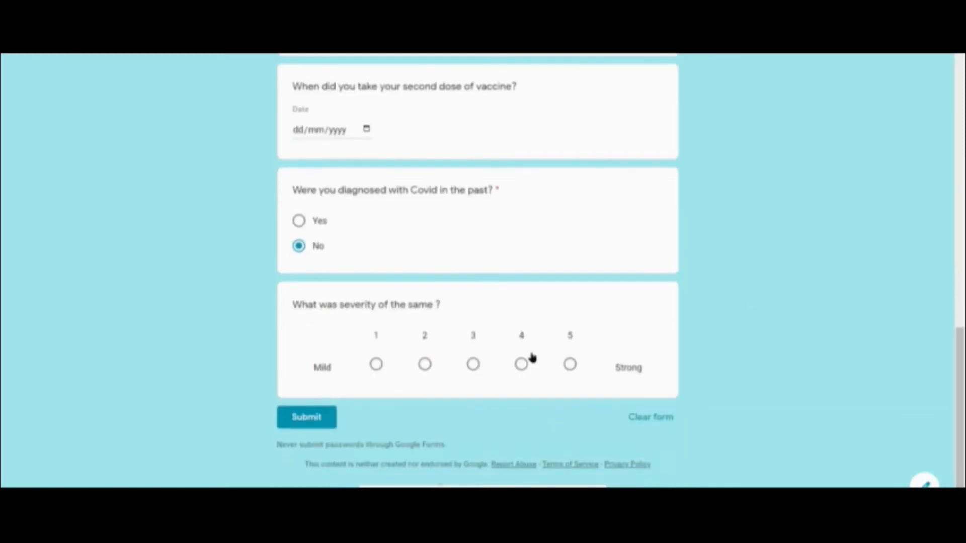
click(308, 418)
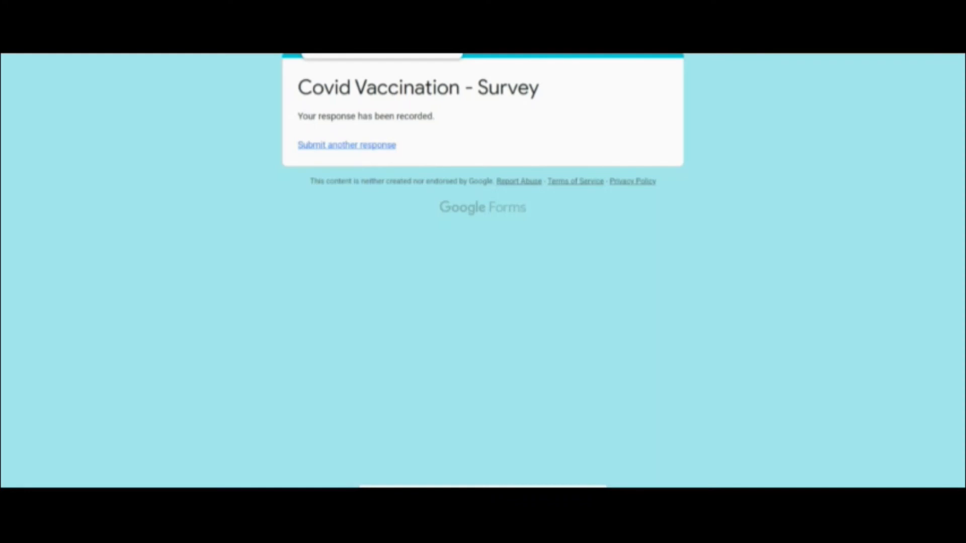
Return to the form editor and examine the responses in the summary and one by one in the individual view
click(352, 10)
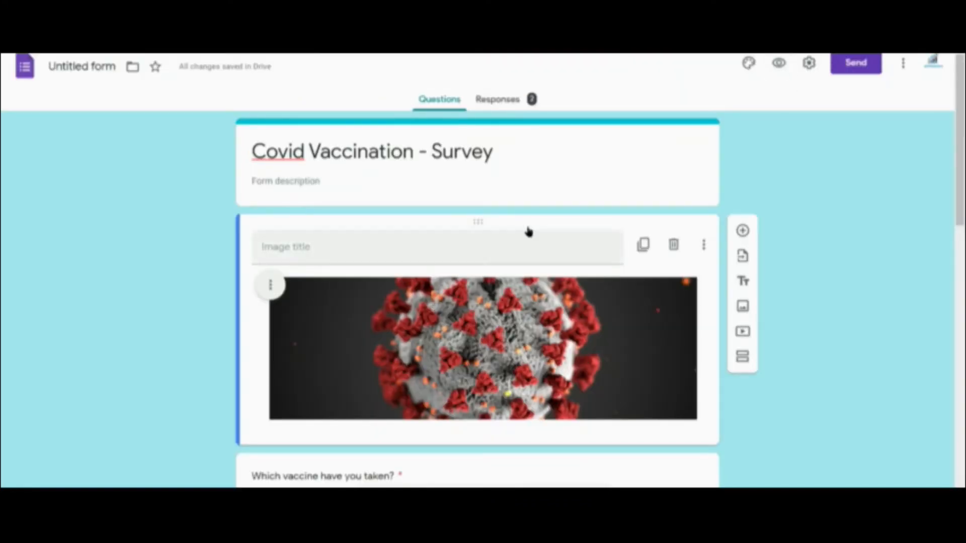
click(499, 106)
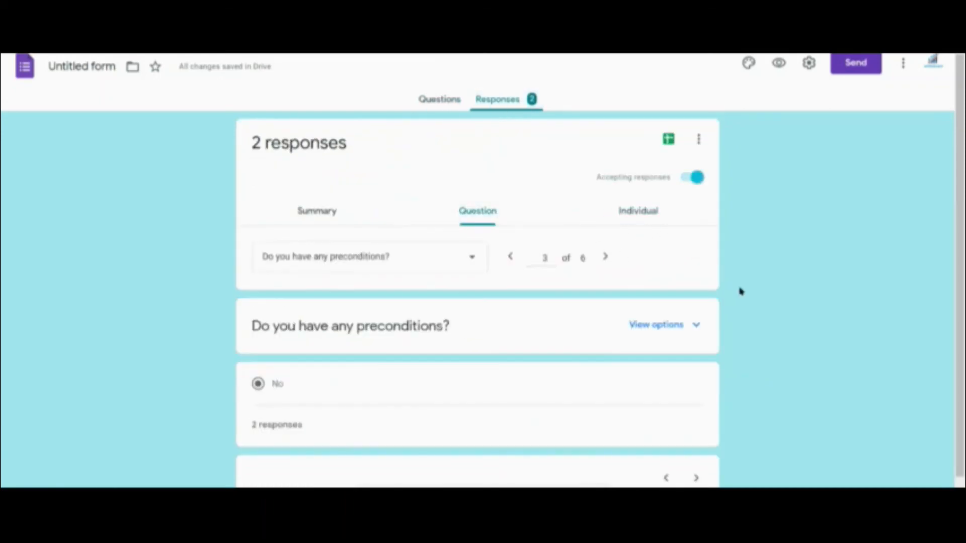
click(326, 216)
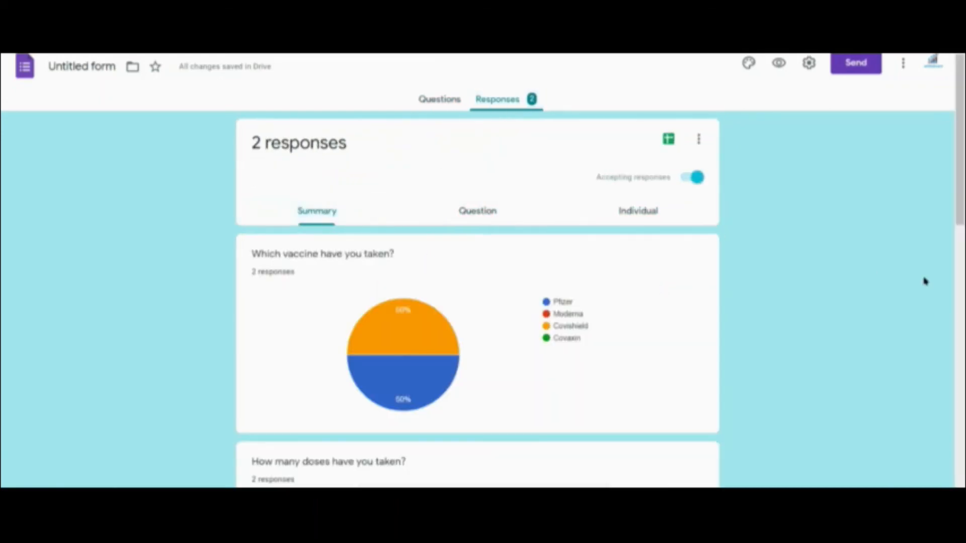
drag(960, 150, 919, 144)
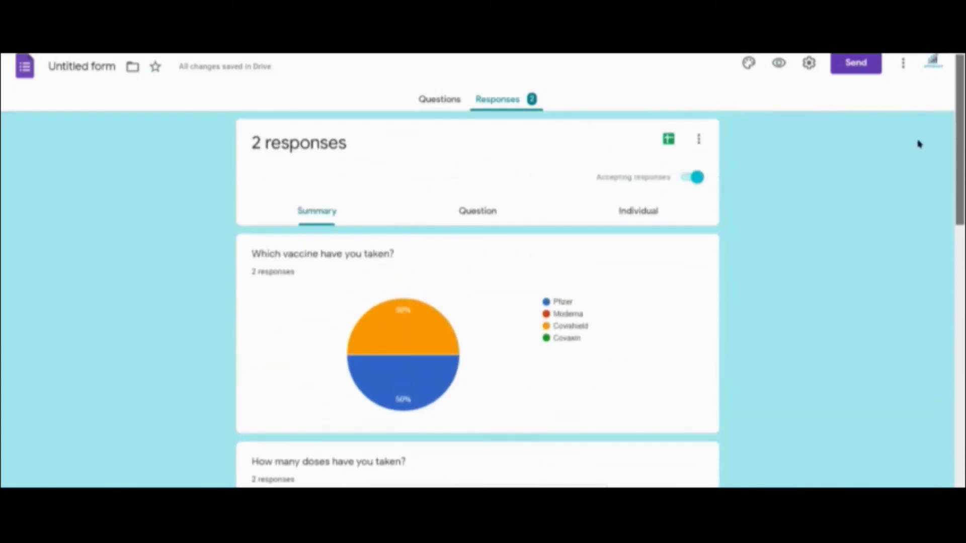
click(644, 210)
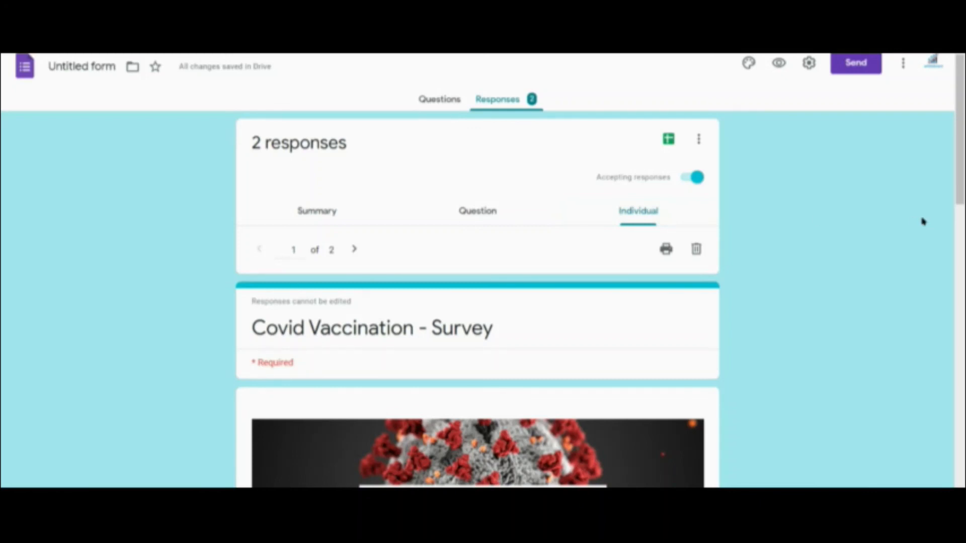
drag(951, 155, 937, 186)
click(354, 138)
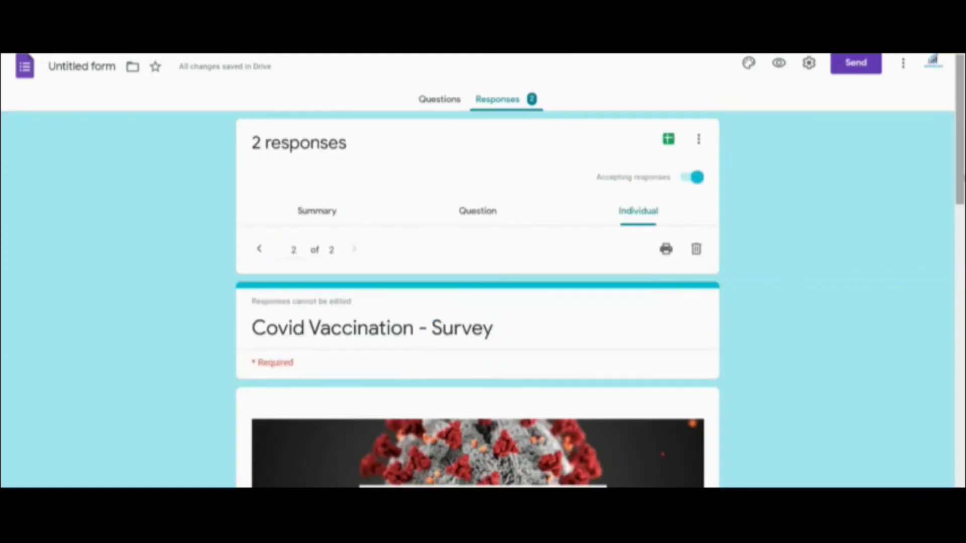
mouse_move(961, 150)
mouse_down()
mouse_move(961, 322)
mouse_move(962, 147)
mouse_up()
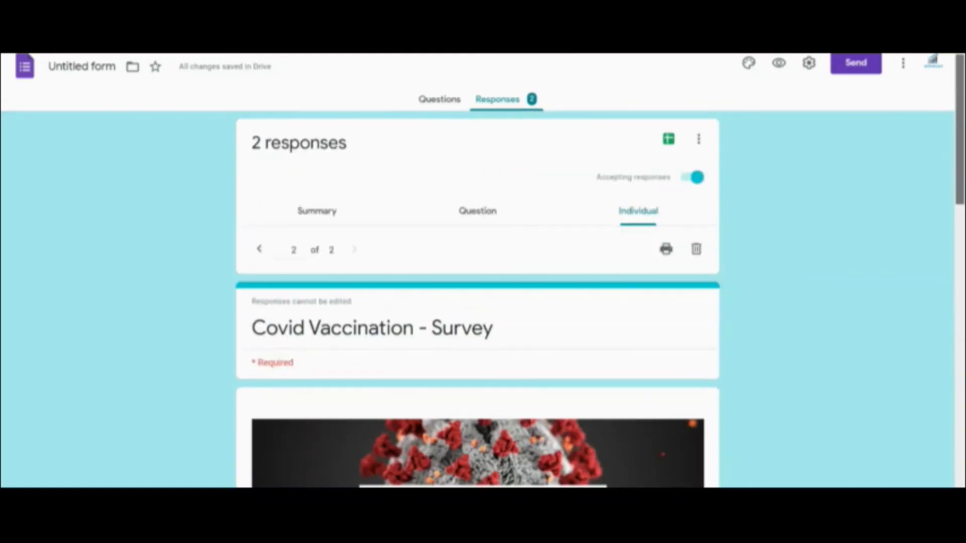
click(328, 217)
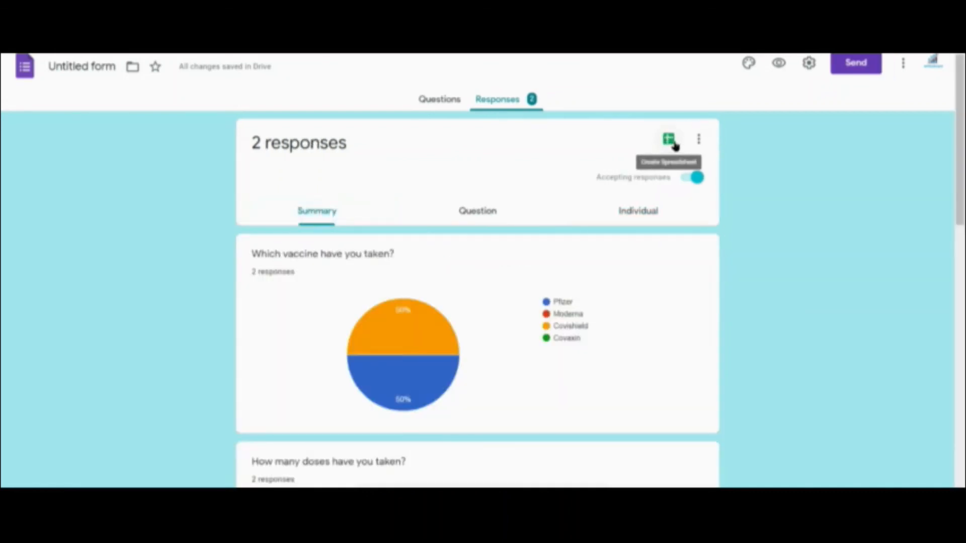
Create a new spreadsheet named "Untitled form (Responses)" as the destination for the form's responses
click(699, 140)
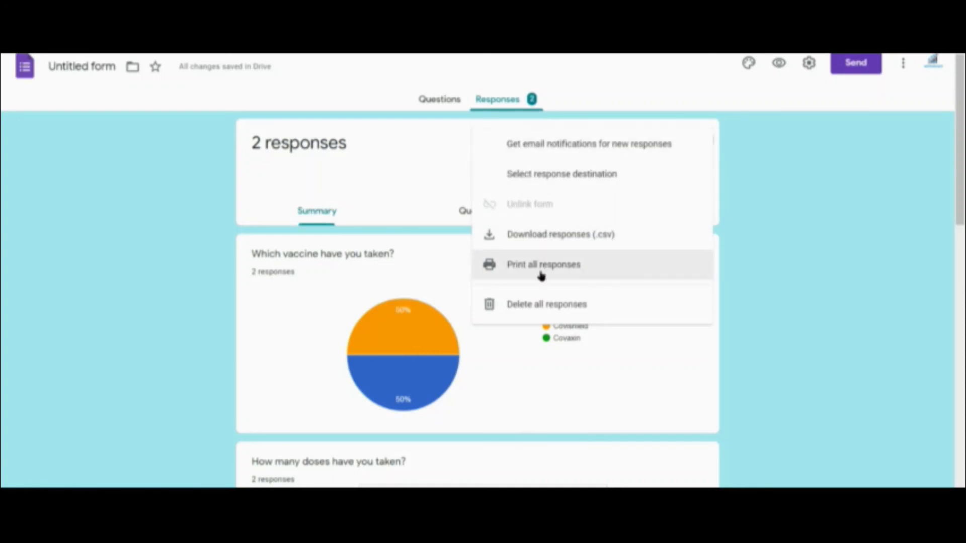
click(765, 161)
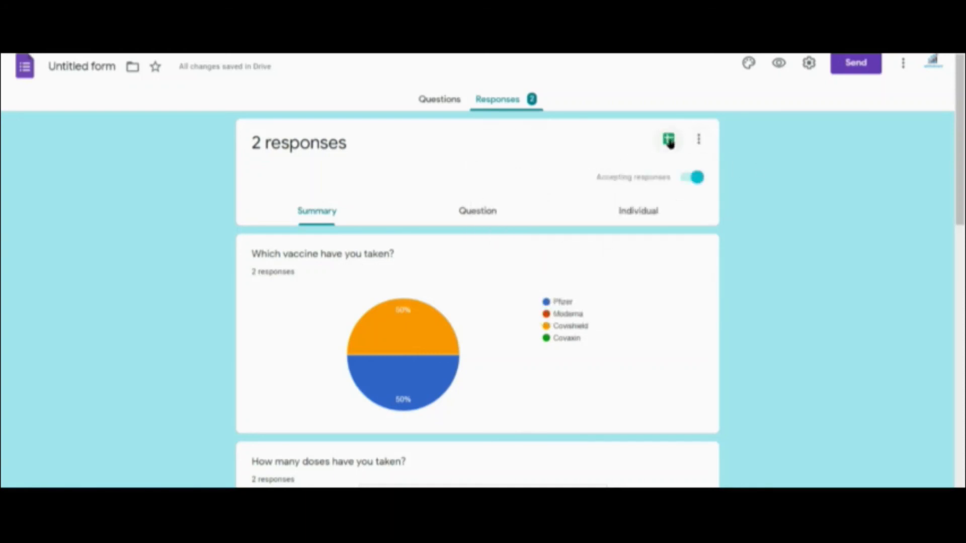
click(672, 140)
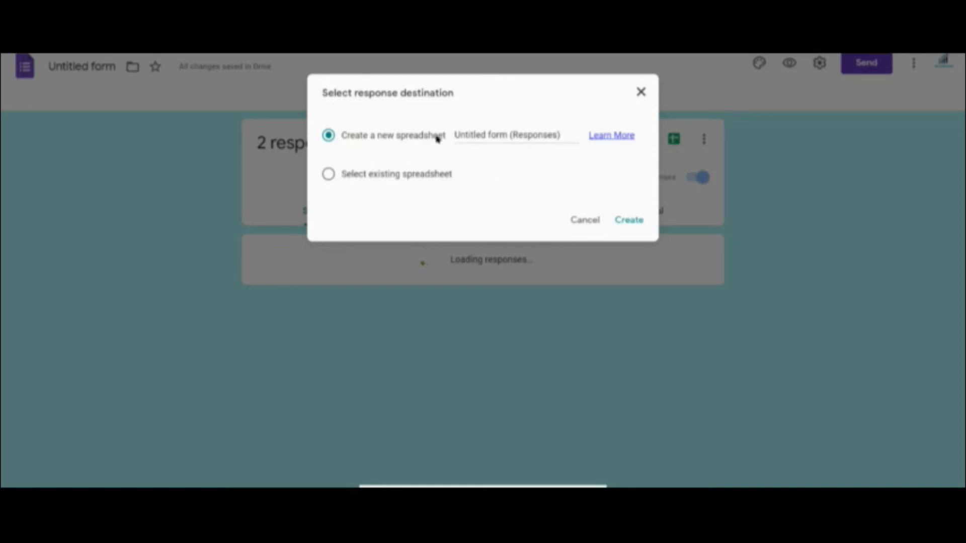
click(502, 135)
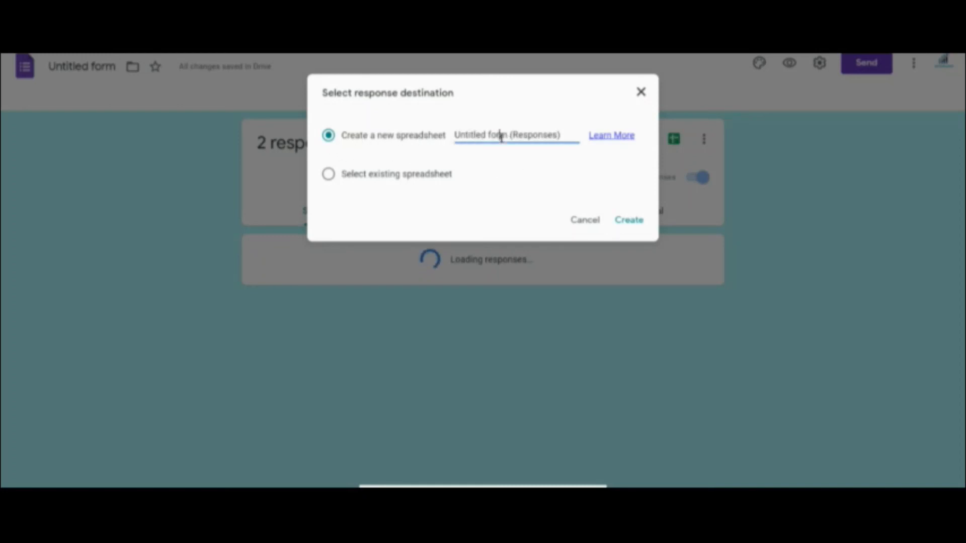
click(631, 219)
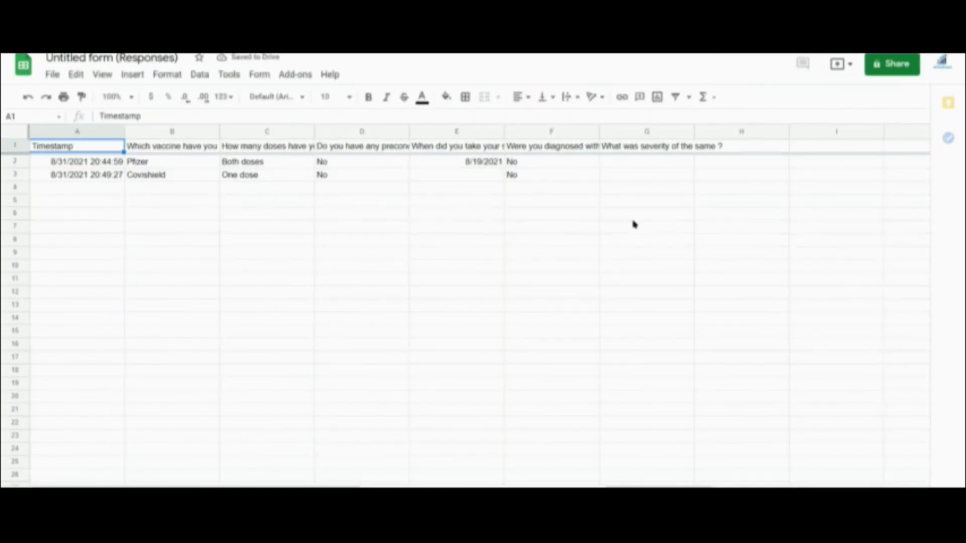
Dismiss the cell edit history tip and examine the recorded answers across the spreadsheet's columns from timestamp to severity
click(61, 192)
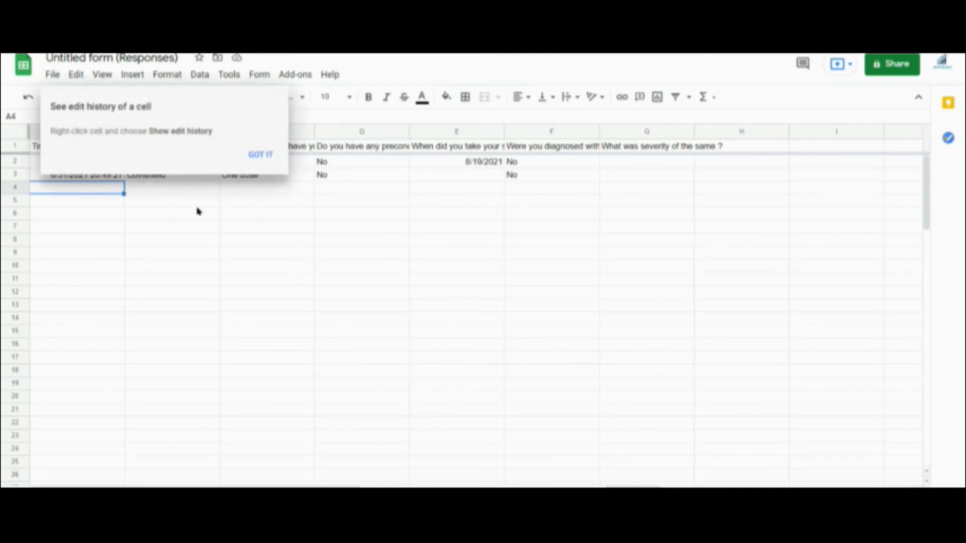
click(261, 156)
click(78, 211)
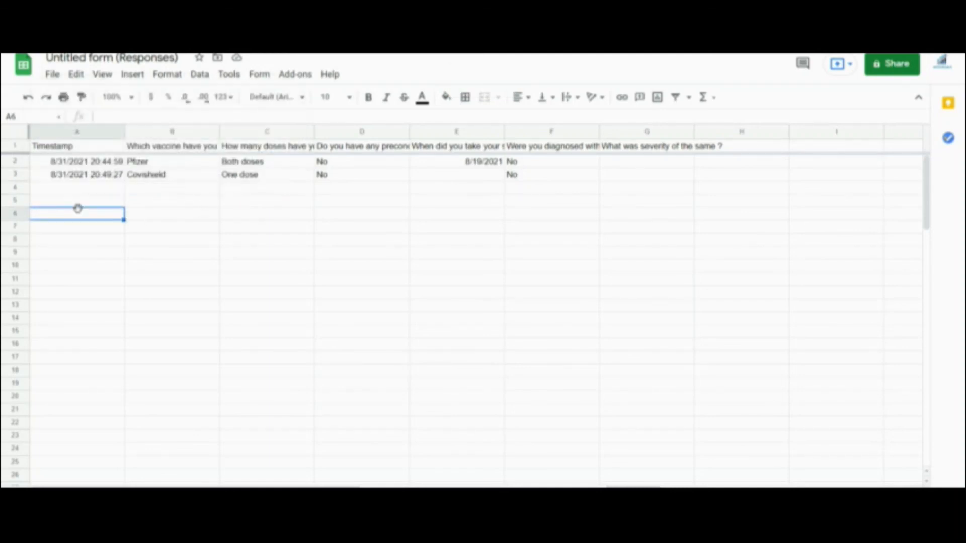
key(Right)
key(Right)
key(Right)
key(Right)
key(Right)
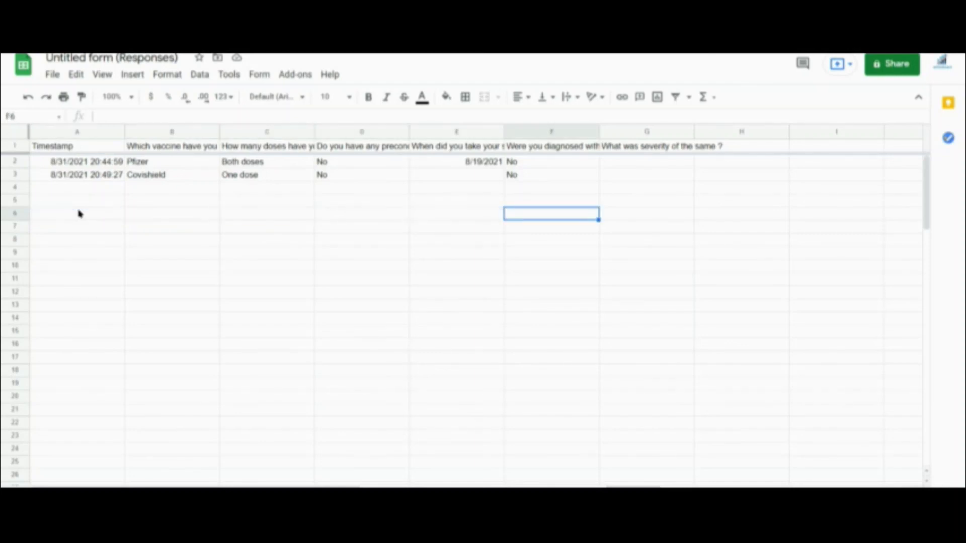
key(Right)
key(Left)
key(Left)
key(Left)
key(Left)
key(Left)
key(Left)
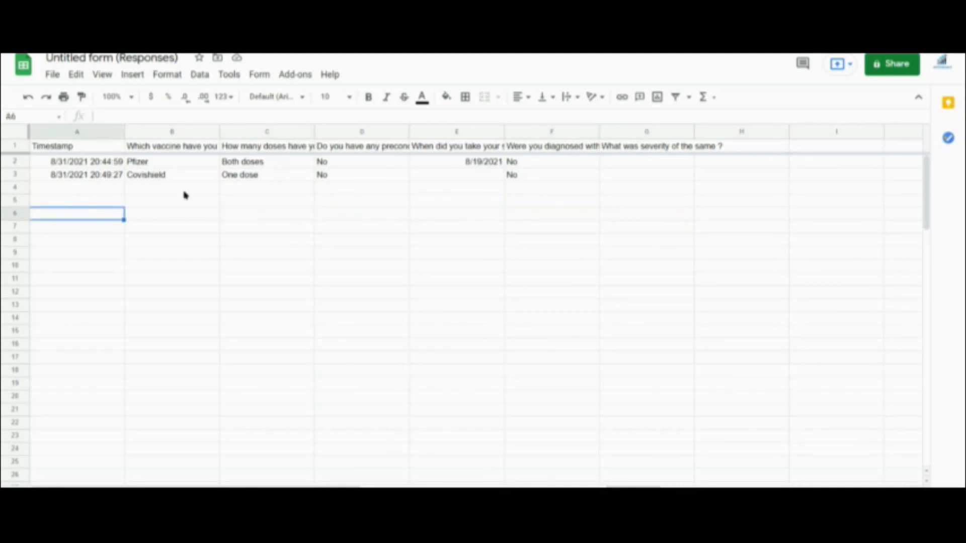
click(457, 216)
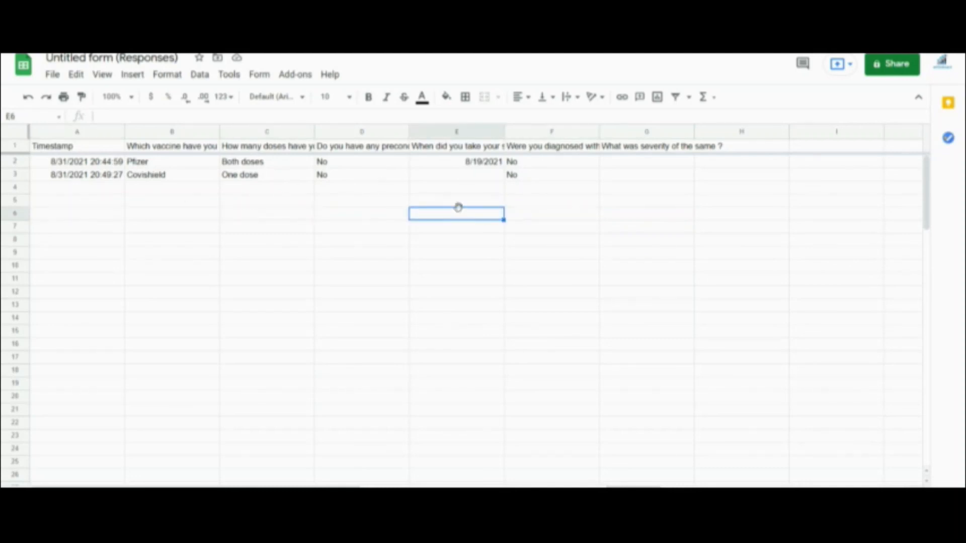
Switch back to the Google Forms responses and download them as a .csv file
key(ctrl+shift+Tab)
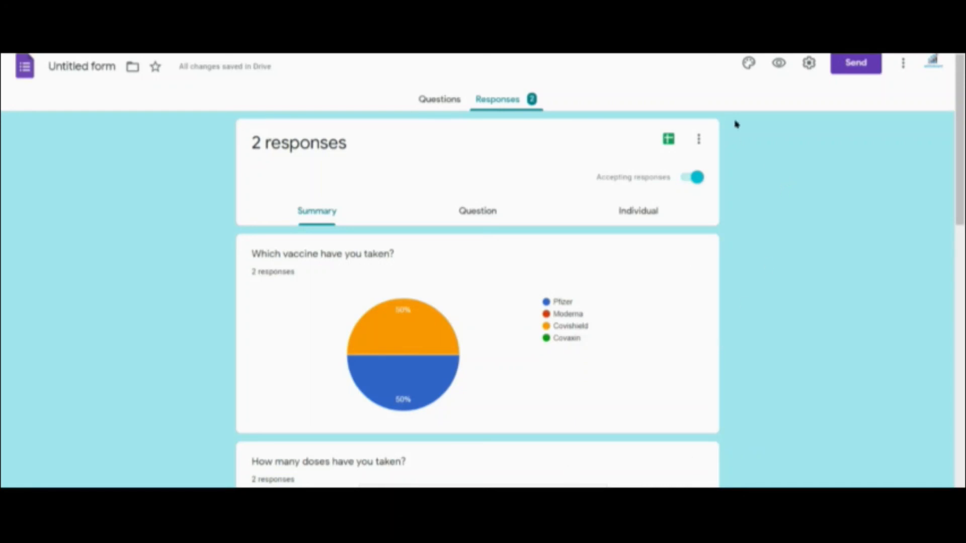
click(698, 141)
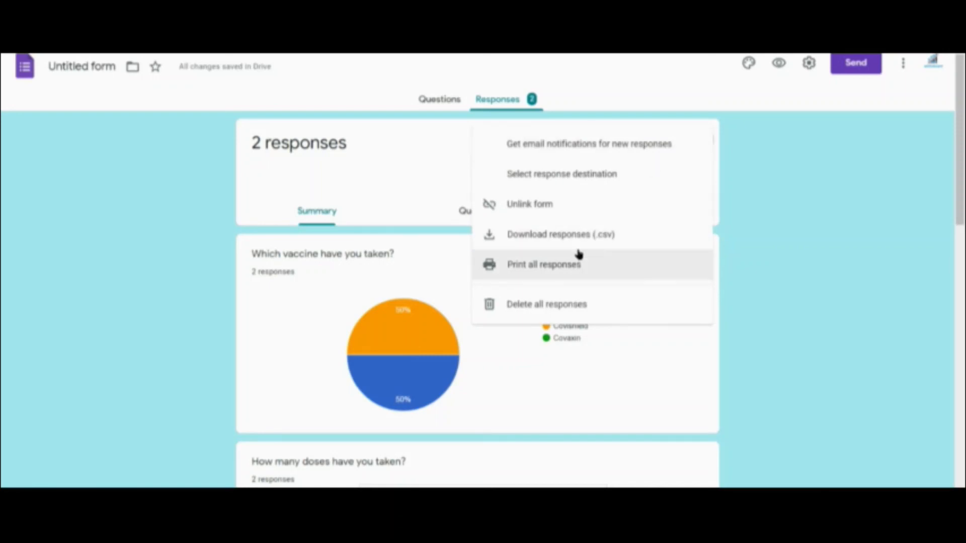
click(543, 235)
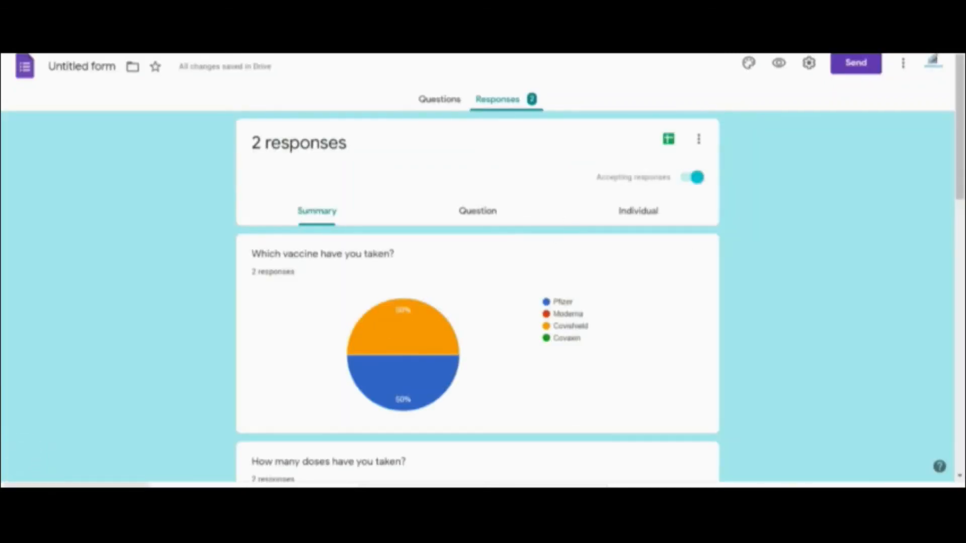
Stop the form from accepting responses and turn acceptance back on
click(689, 179)
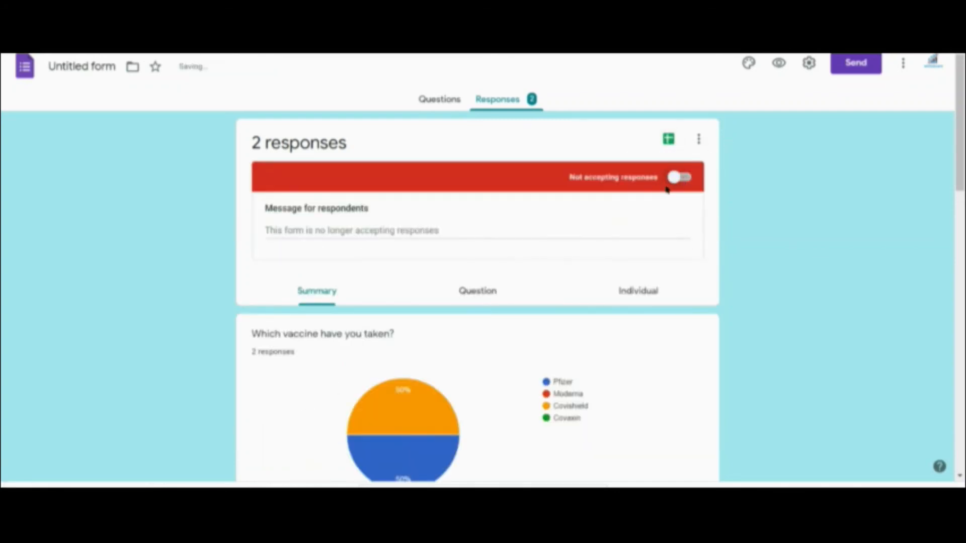
click(681, 181)
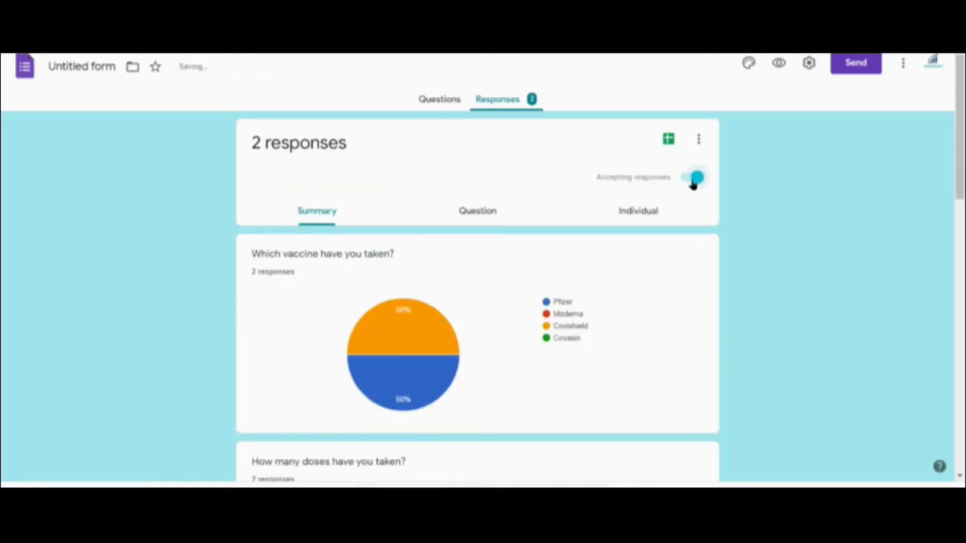